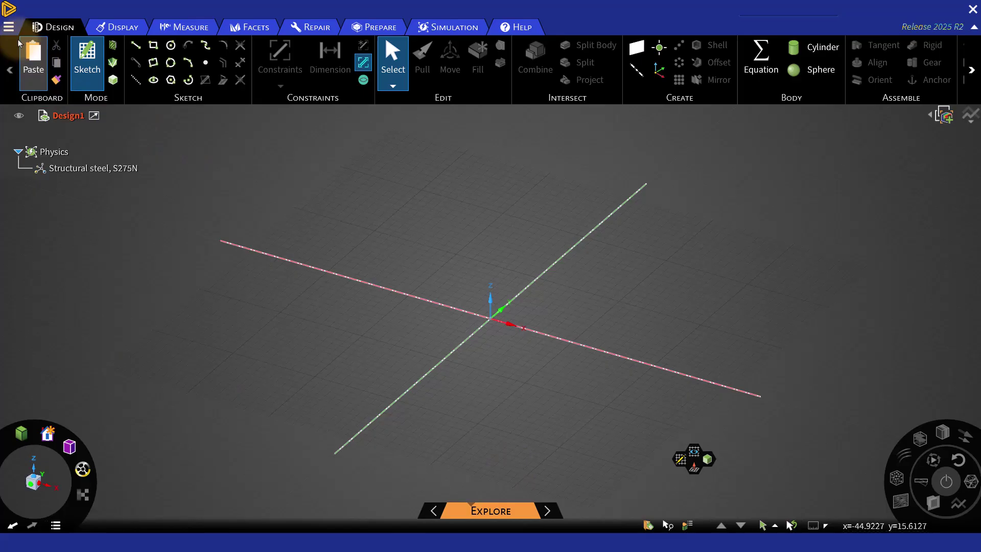
Step: Open the quadcopter-start point design file
click(8, 27)
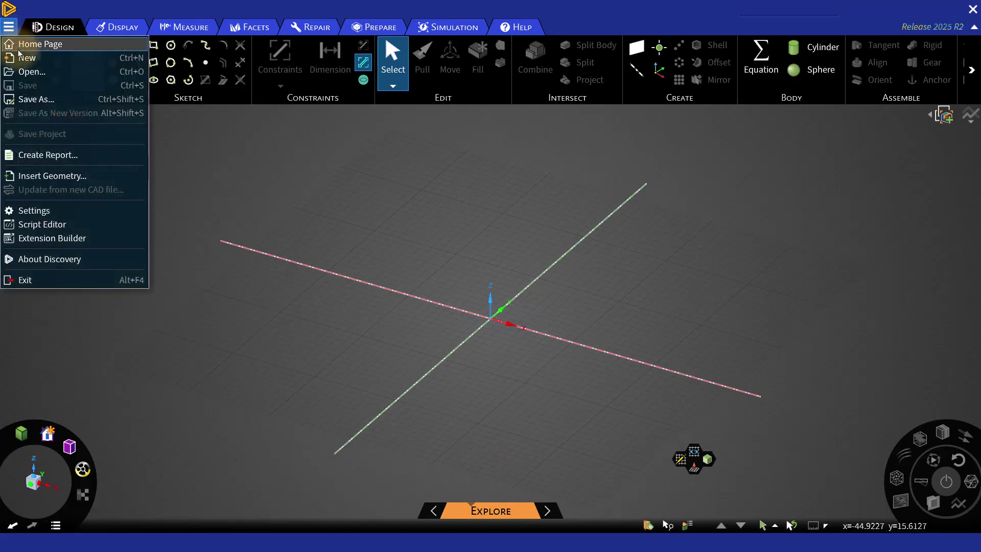
click(31, 72)
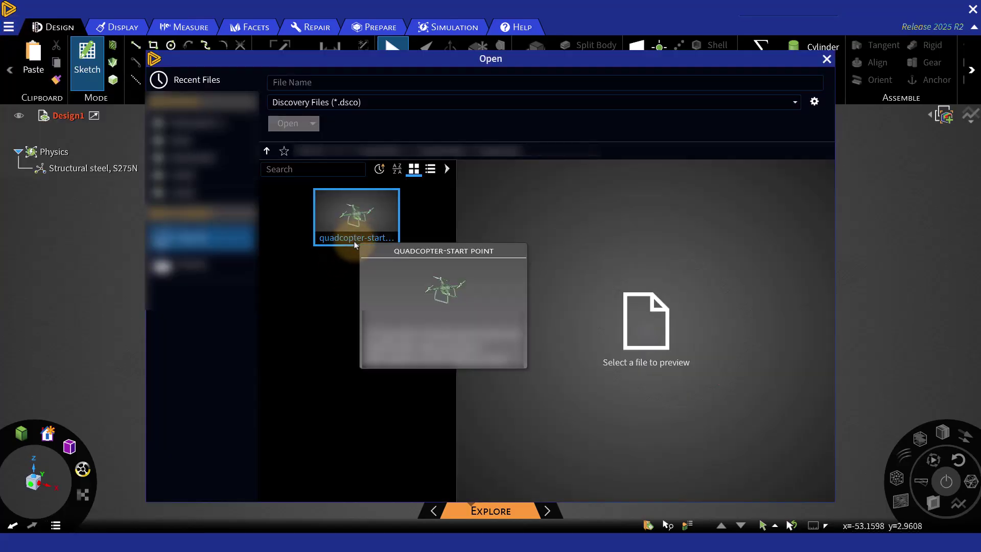
click(355, 244)
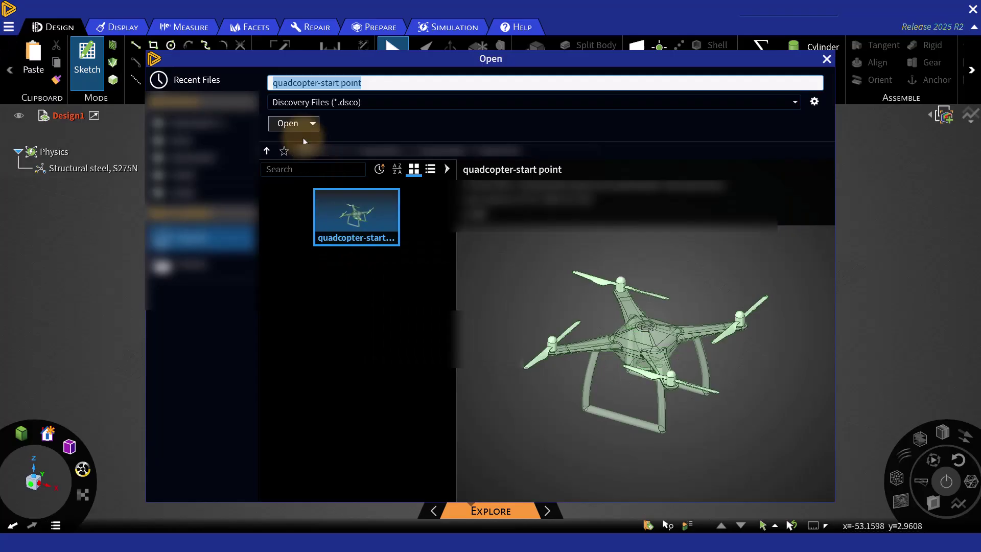
click(287, 124)
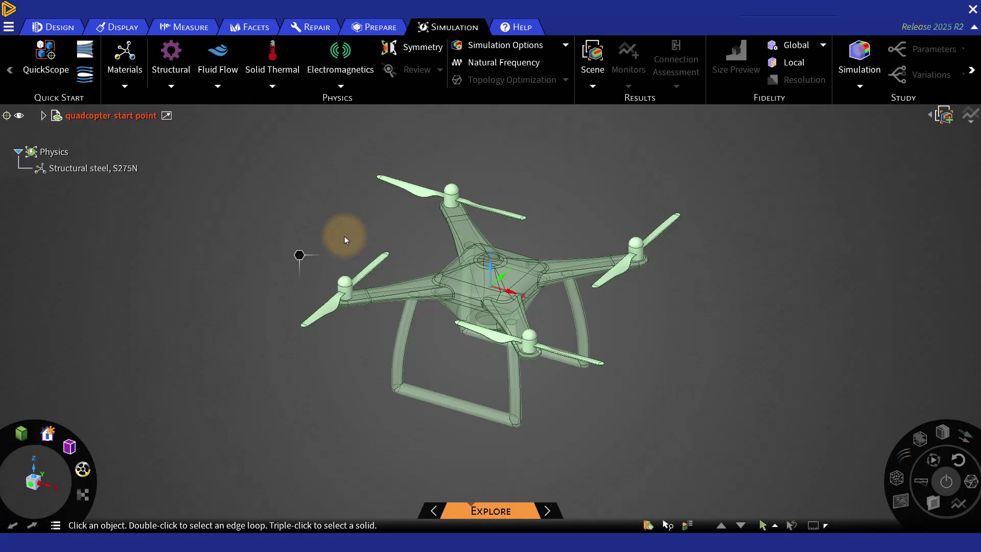
Step: Expand the root and Propeller component in the structure tree, then view the drone from above
click(43, 116)
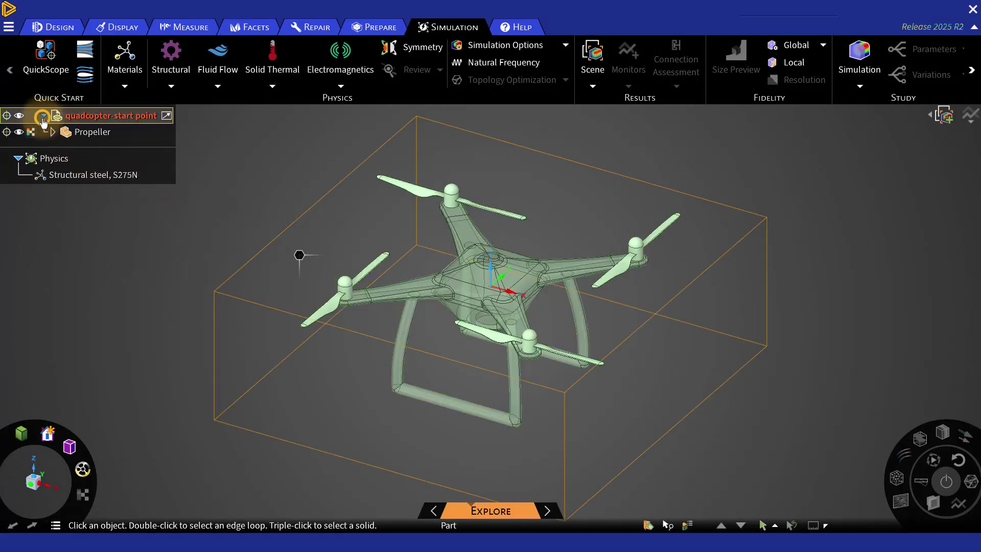
click(49, 132)
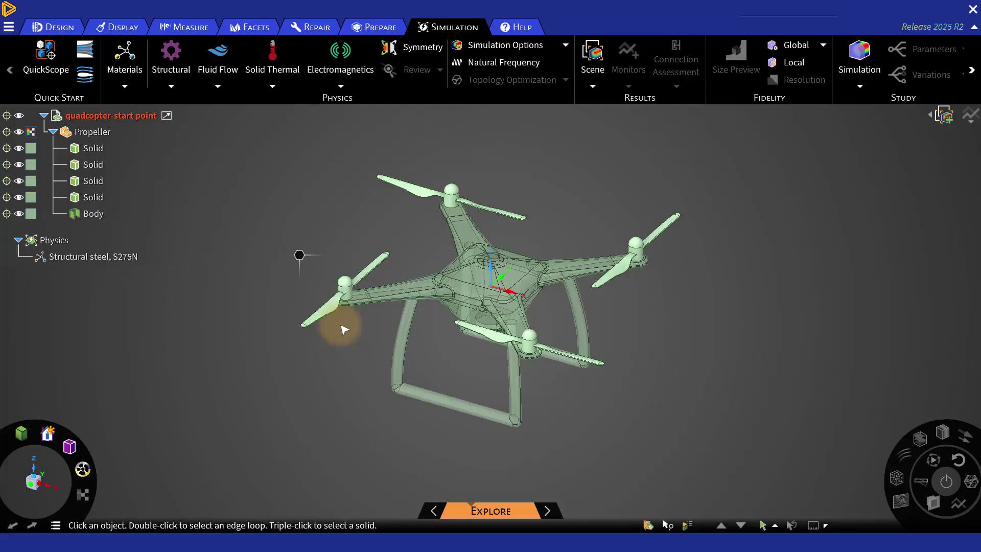
middle_drag(350, 333, 324, 365)
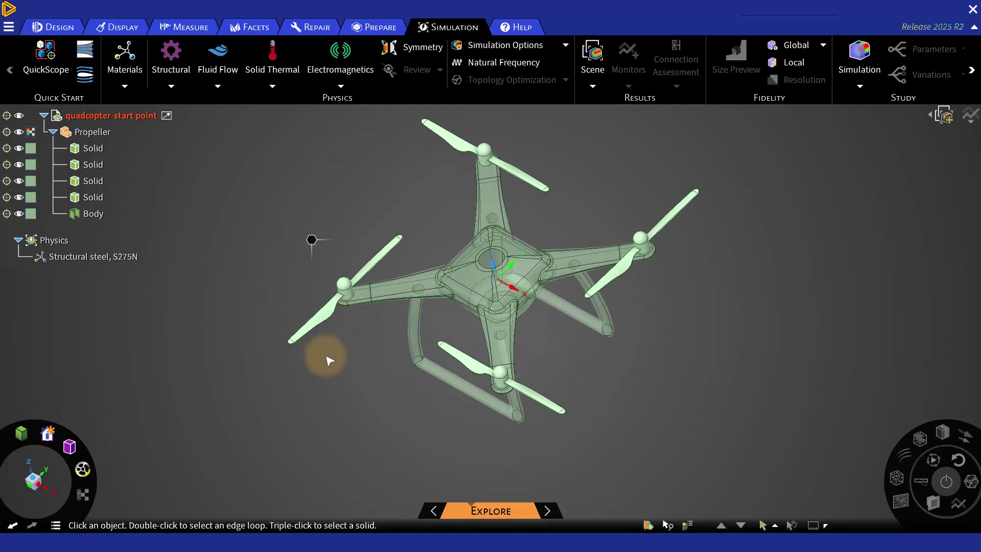
Step: Use the Repair tab's Missing Faces to patch the one missing face on the drone's central hub
click(323, 33)
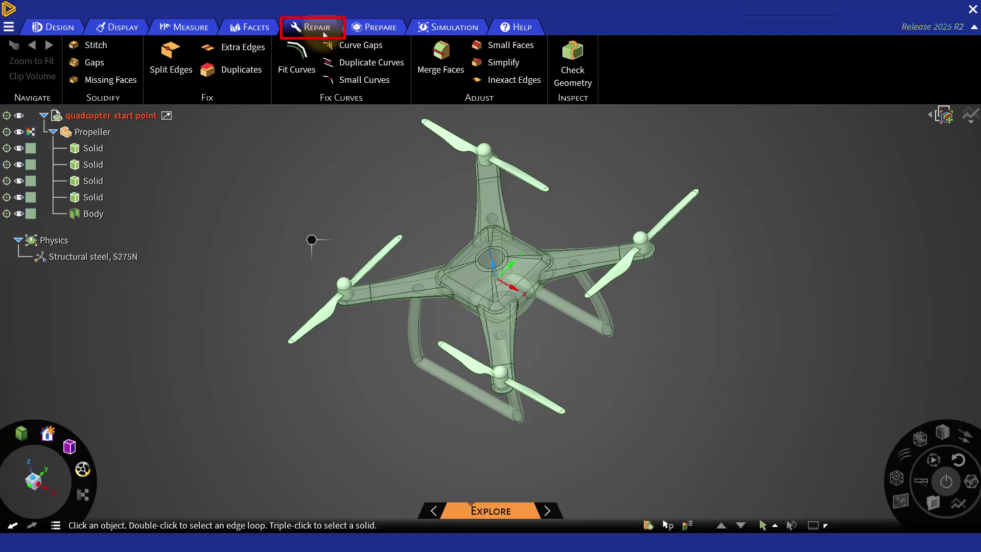
click(129, 80)
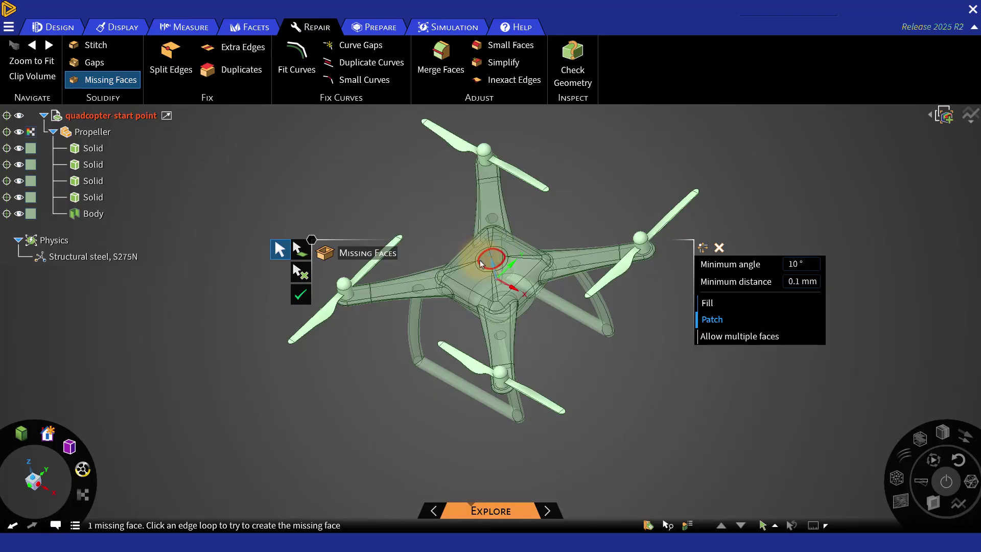
click(302, 295)
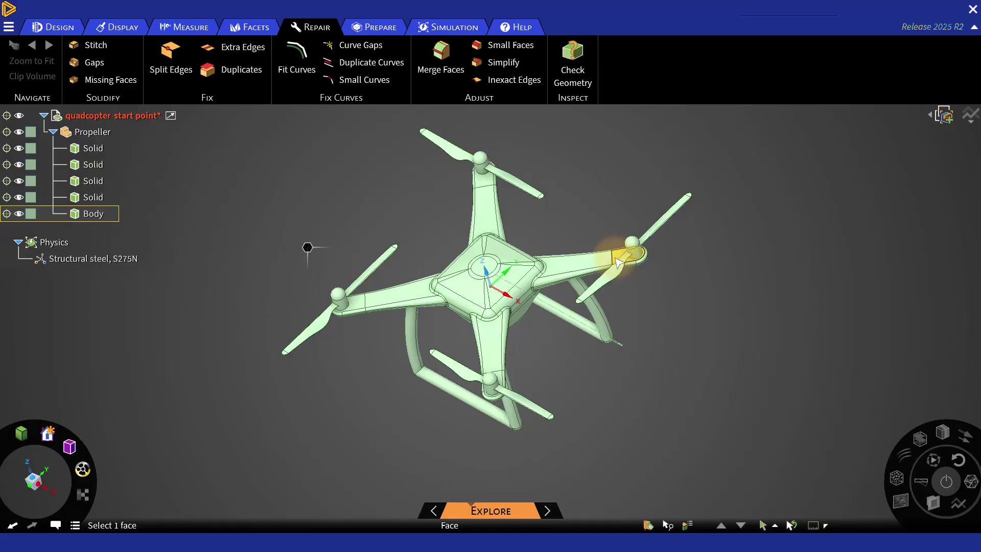
Step: Sketch a 300 mm diameter circle on the arm-end face around the upper-right rotor hub, leaving a disc surface
click(620, 259)
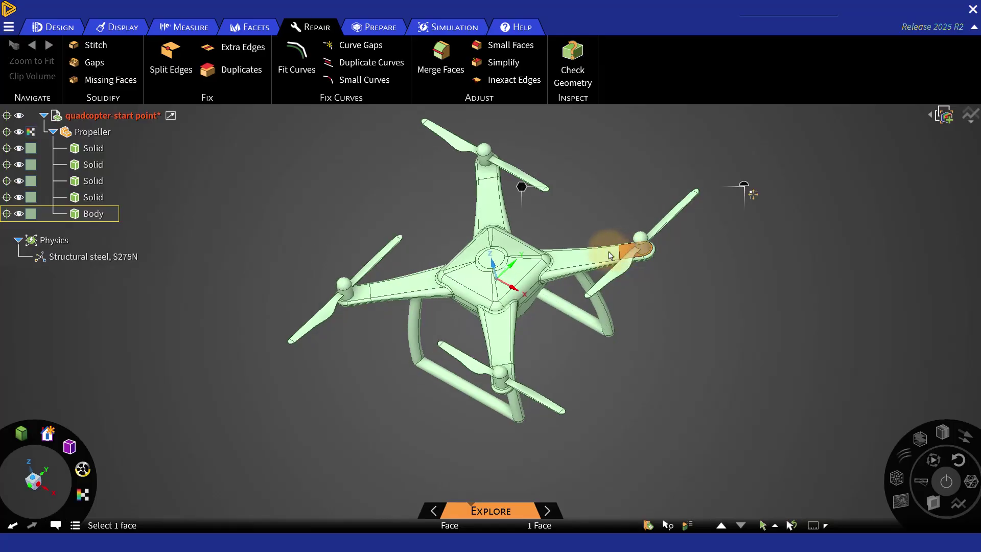
click(63, 31)
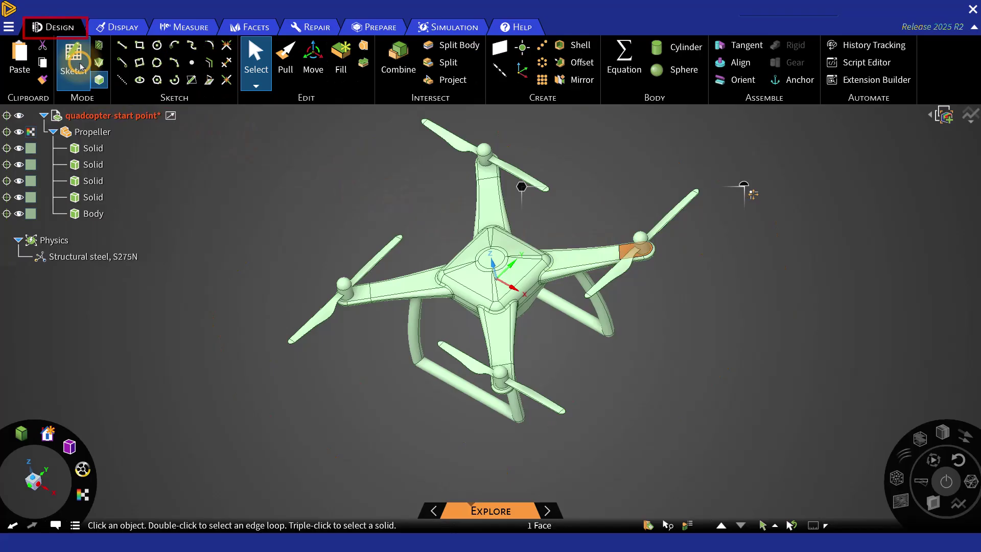
click(82, 64)
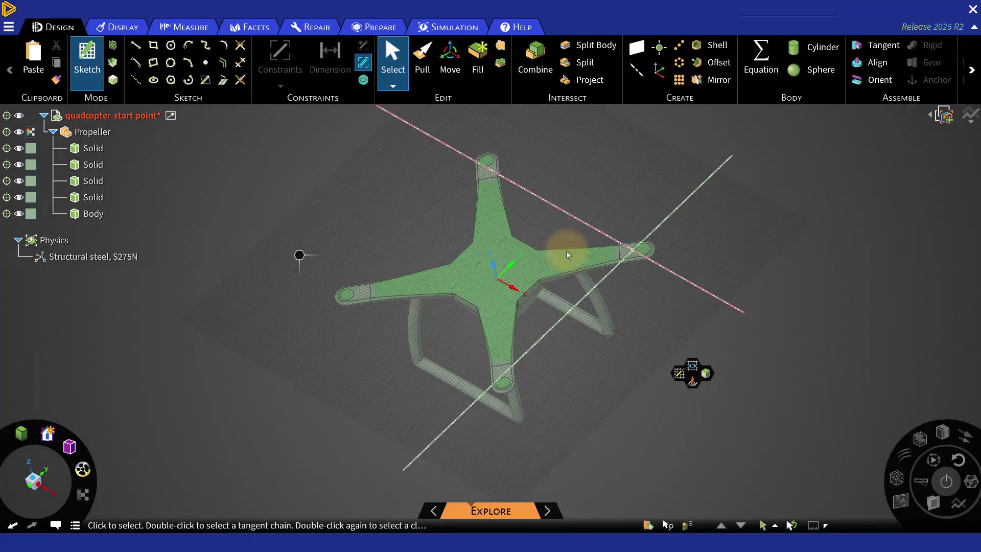
click(691, 366)
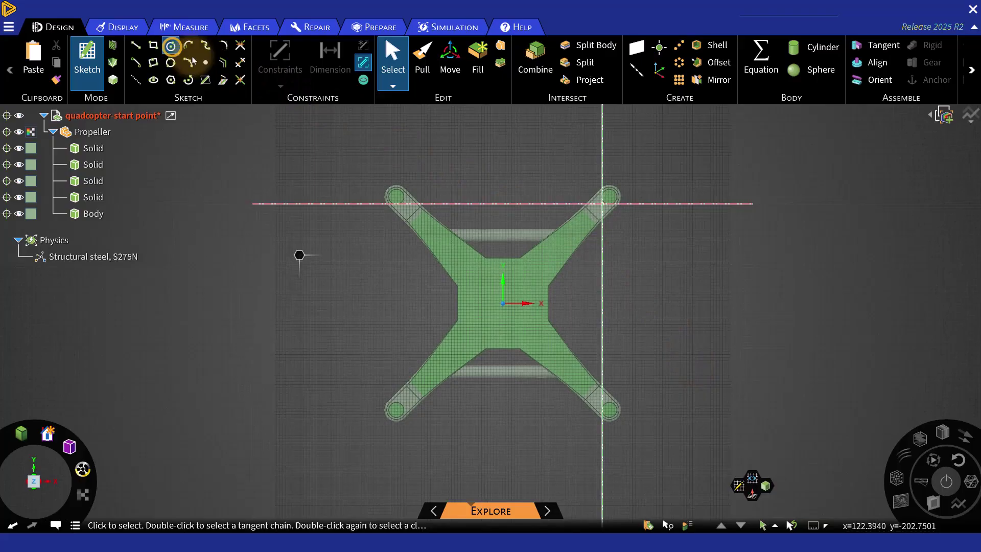
click(170, 46)
scroll(609, 200, up, 5)
click(615, 205)
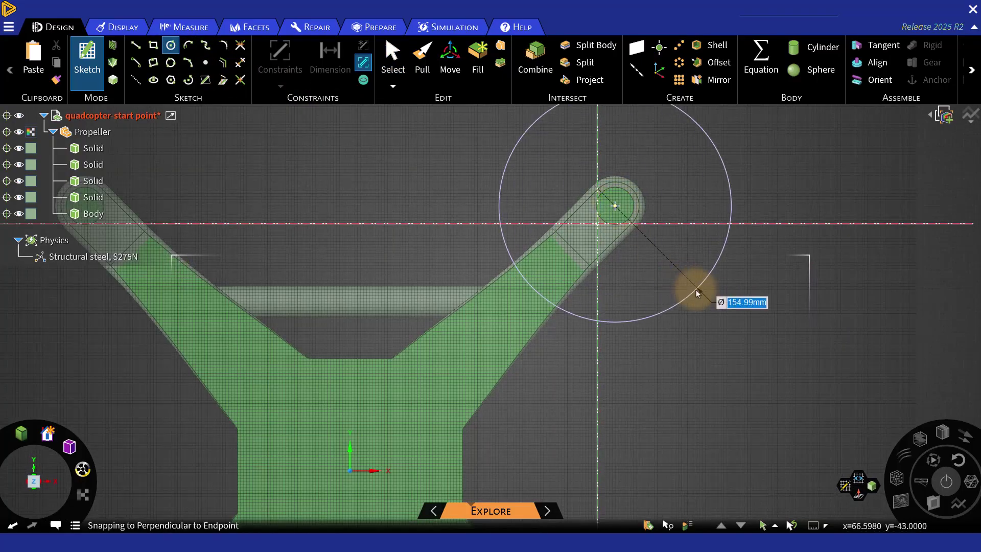
text(300)
key(Return)
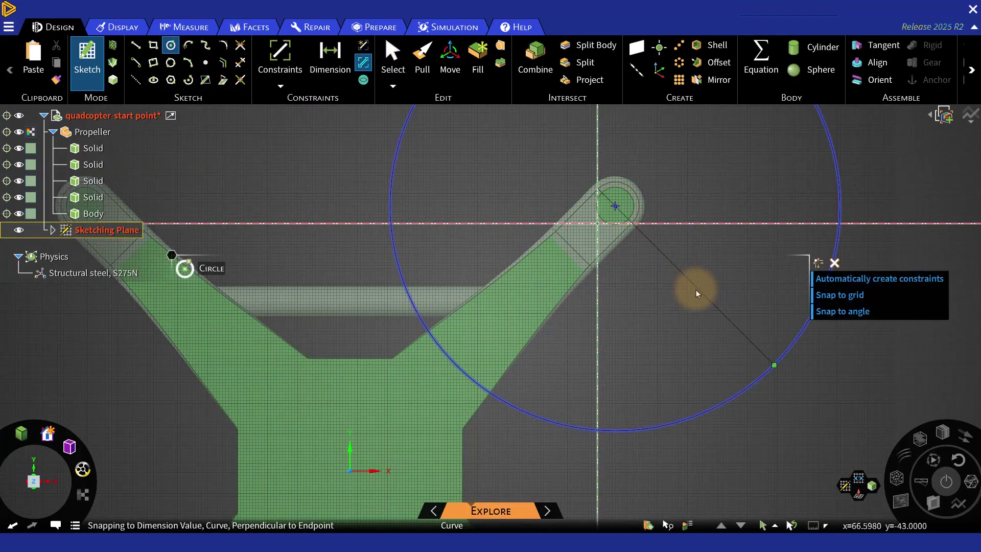
key(Escape)
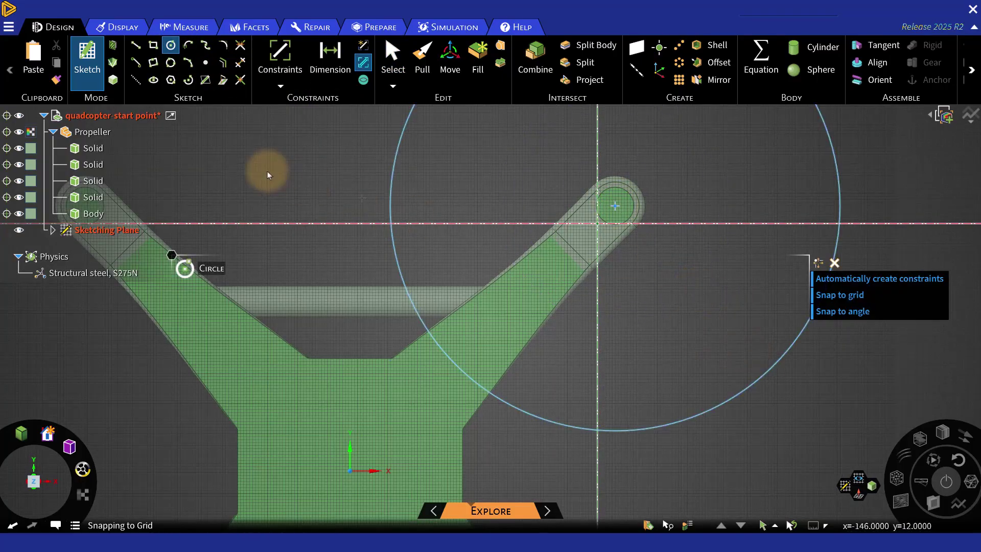
click(113, 79)
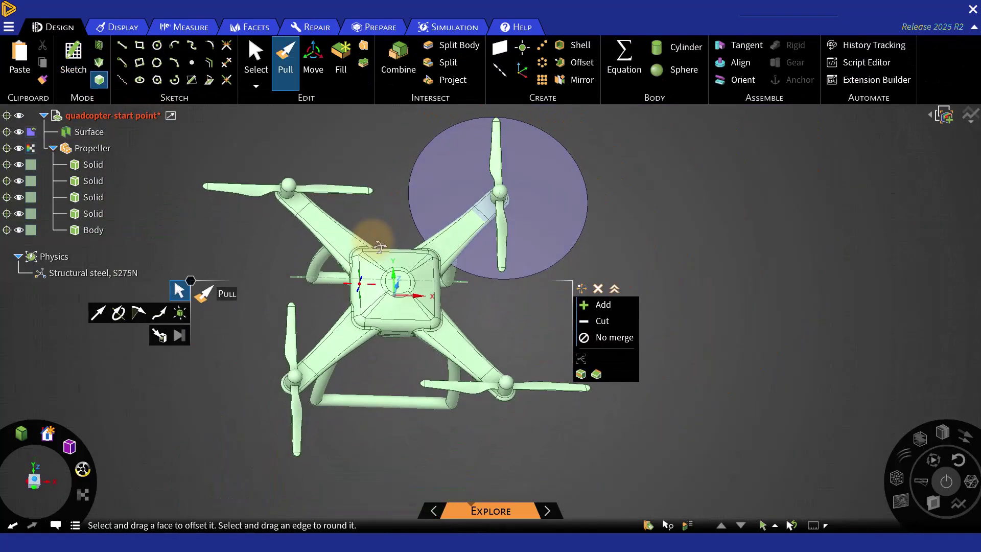
Step: Pull the rotor disc face into a 42 mm thick cylinder
click(534, 209)
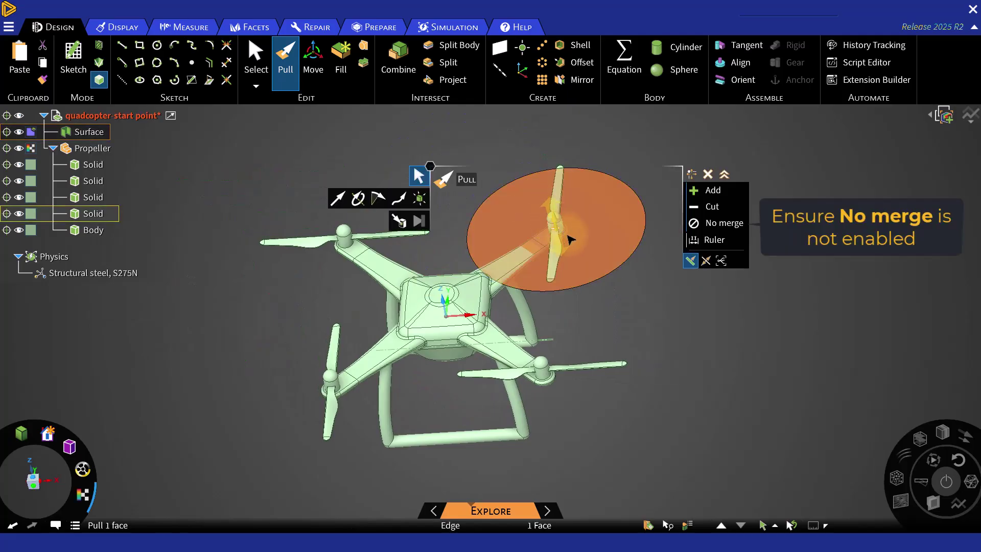
drag(569, 234, 568, 227)
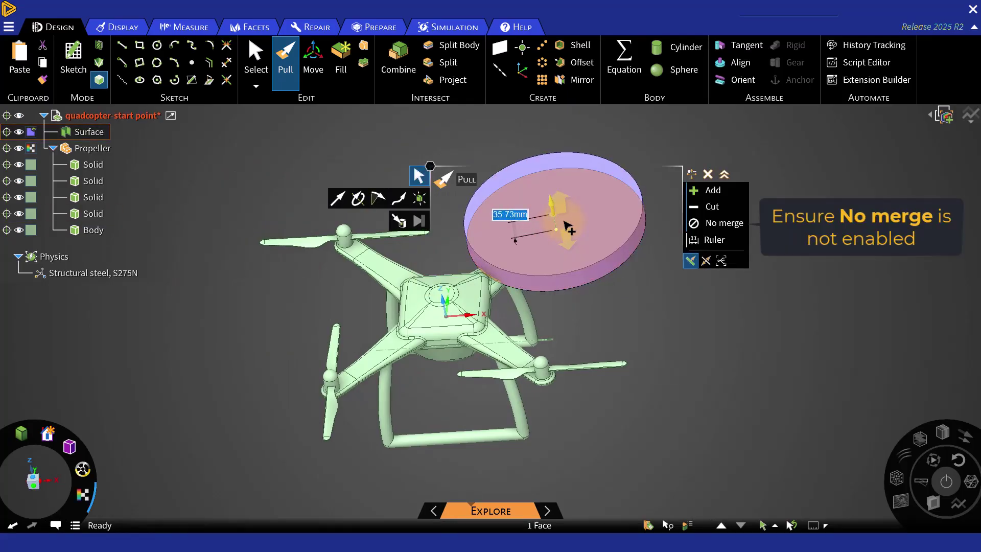
text(42)
key(Return)
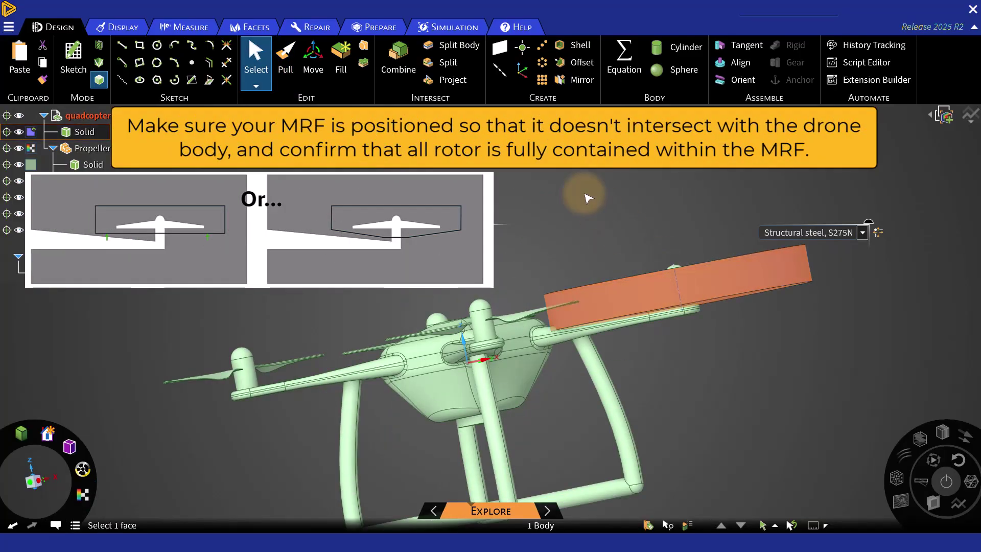
Step: Move the cylinder body 10 mm upward along Z to sit over the rotor
key(m)
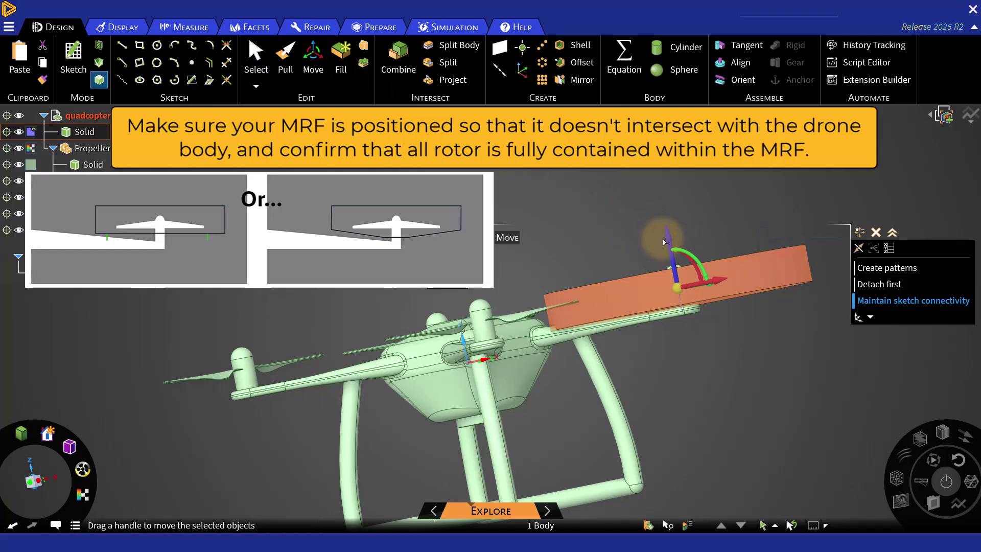
drag(665, 236, 665, 226)
text(10)
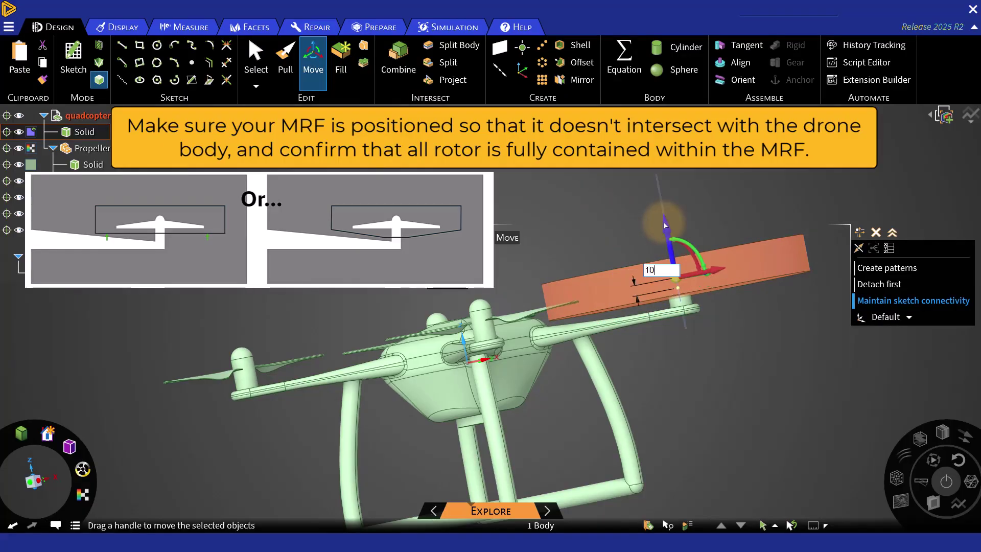
key(Return)
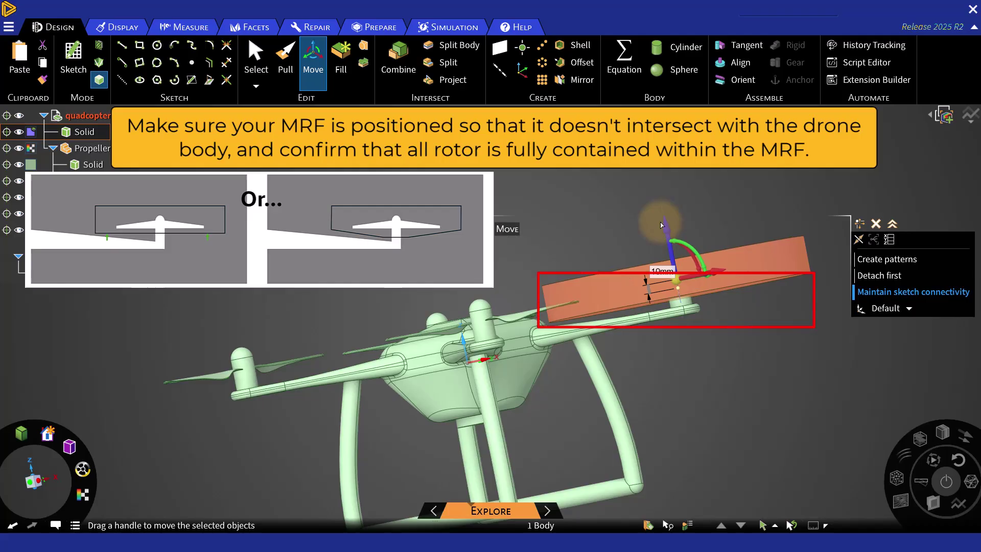
key(Escape)
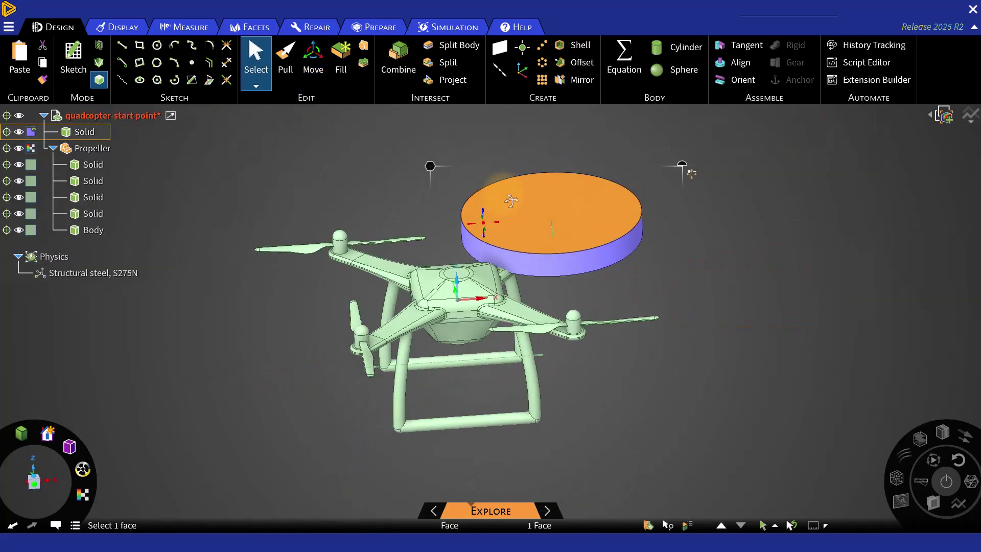
middle_drag(510, 200, 431, 168)
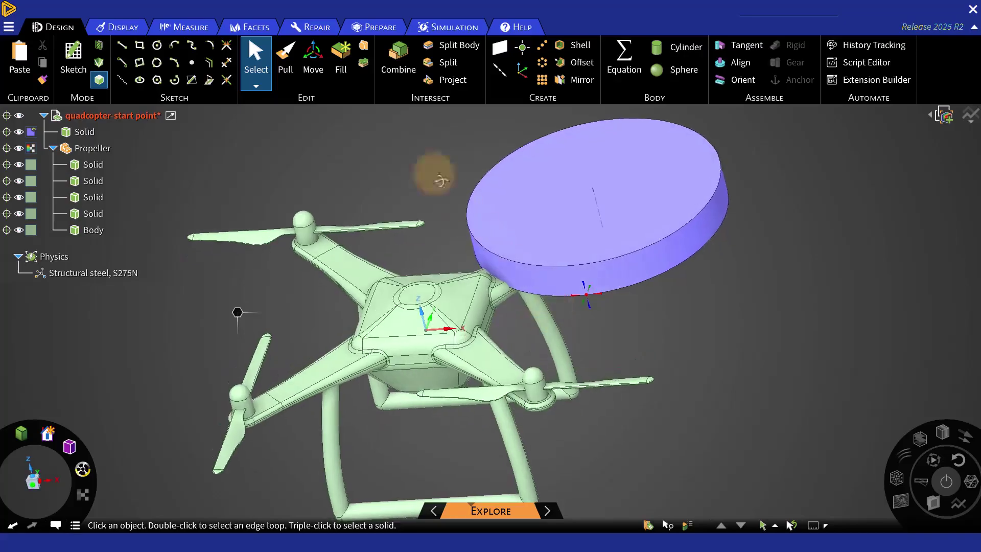
Step: Cut the propeller shape out of the disk with Combine and delete the leftover piece
click(396, 67)
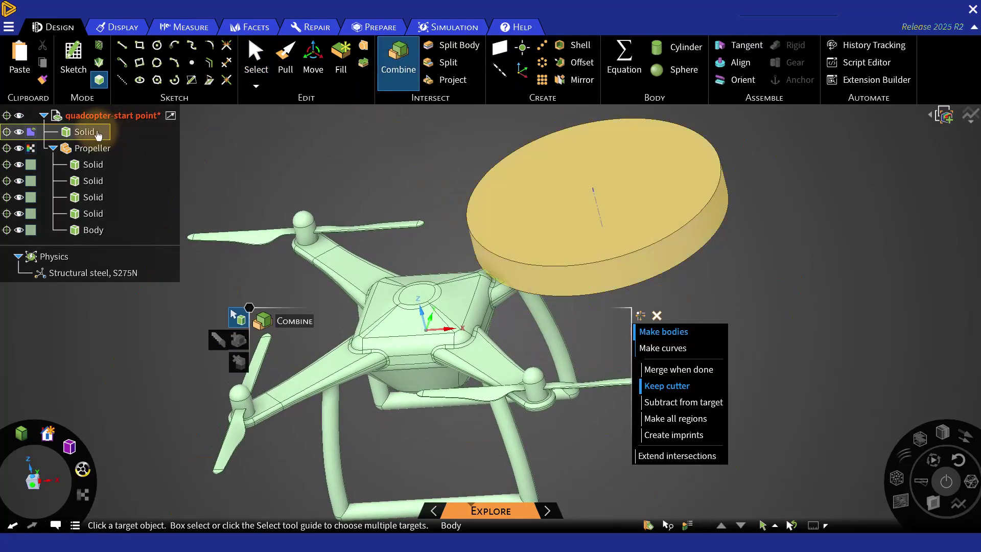
click(88, 132)
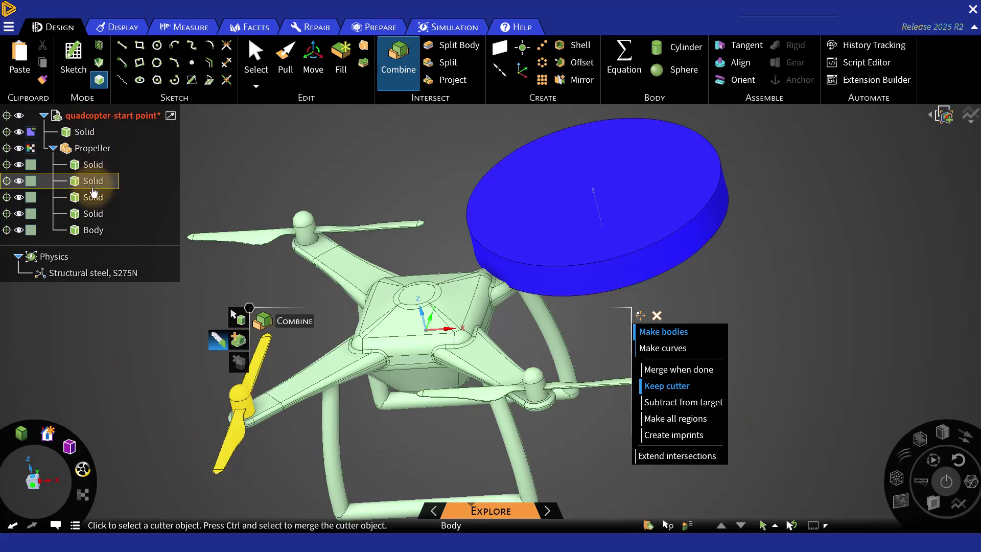
click(93, 214)
key(Escape)
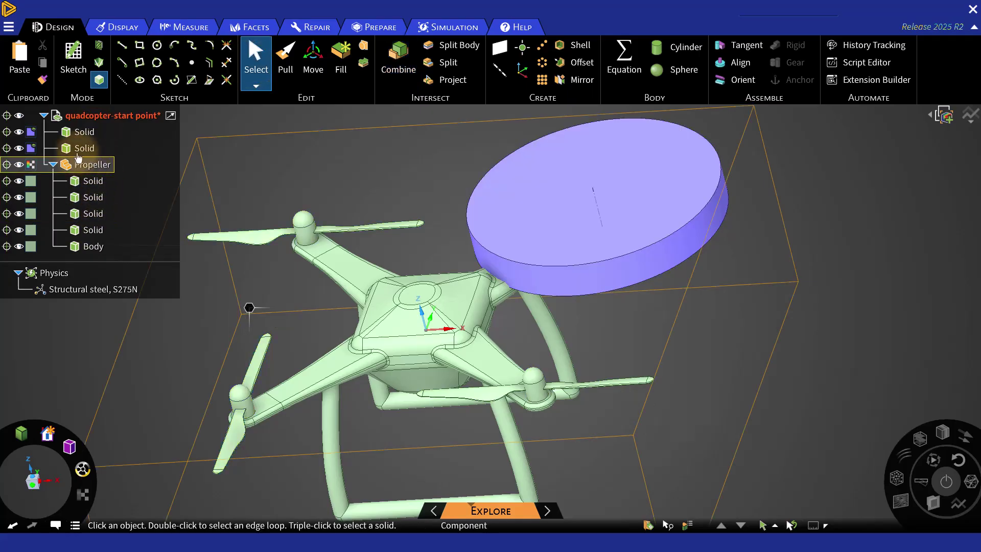
right_click(86, 148)
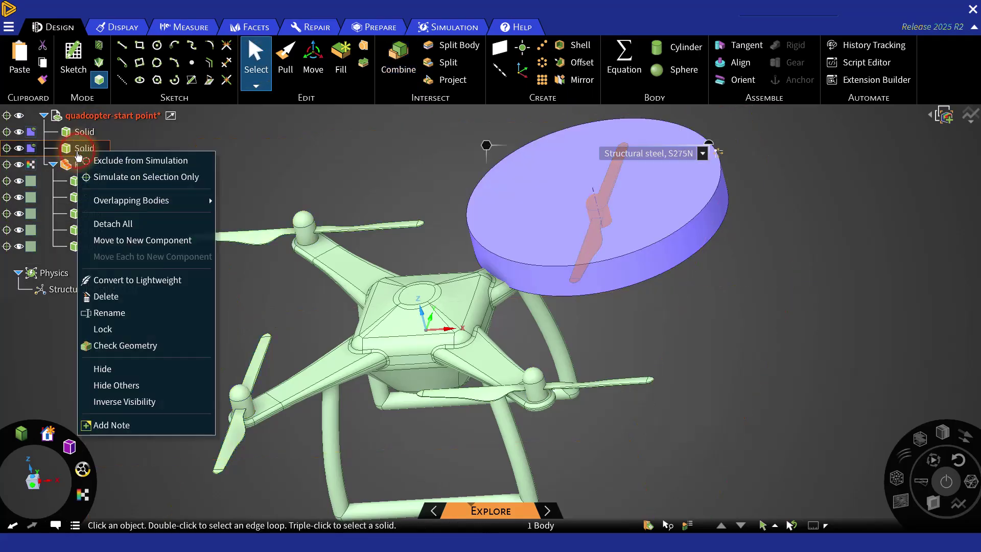
click(117, 296)
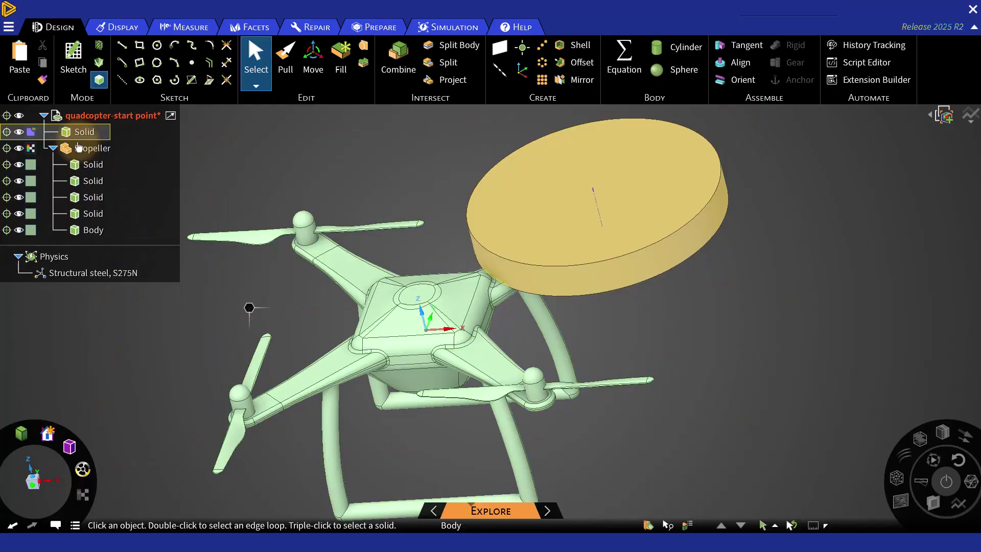
Step: Hide the drone and the disk's curved side face to look inside the disk
click(19, 148)
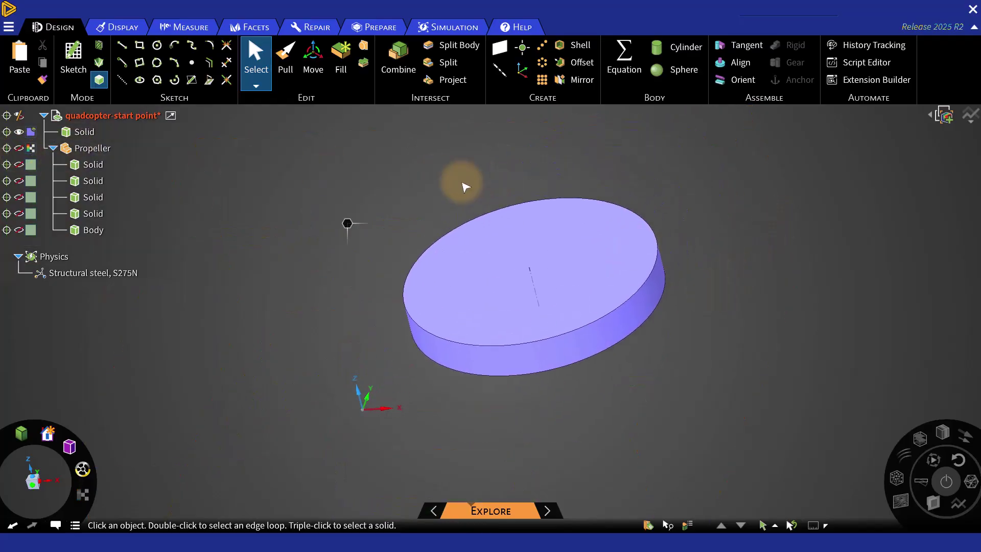
click(483, 352)
click(483, 351)
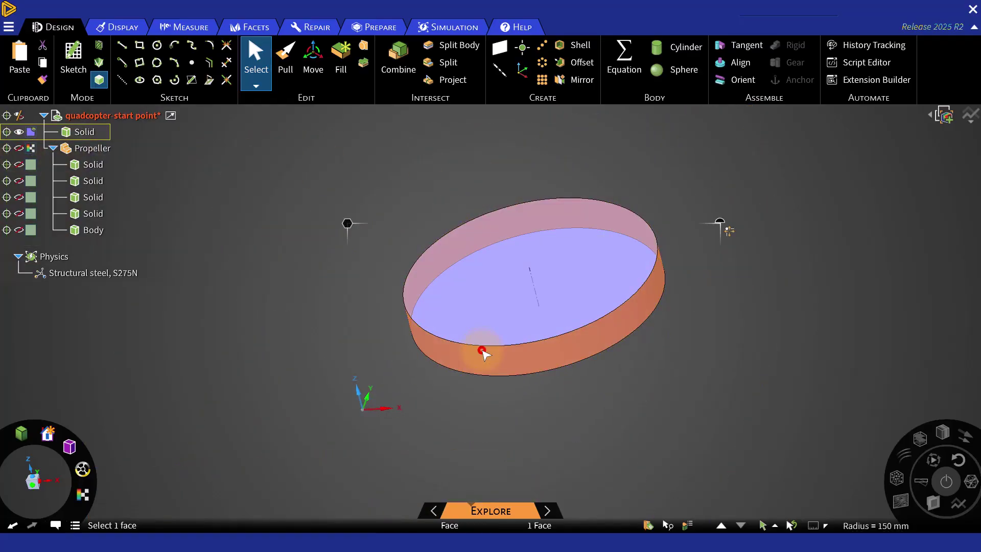
right_click(482, 352)
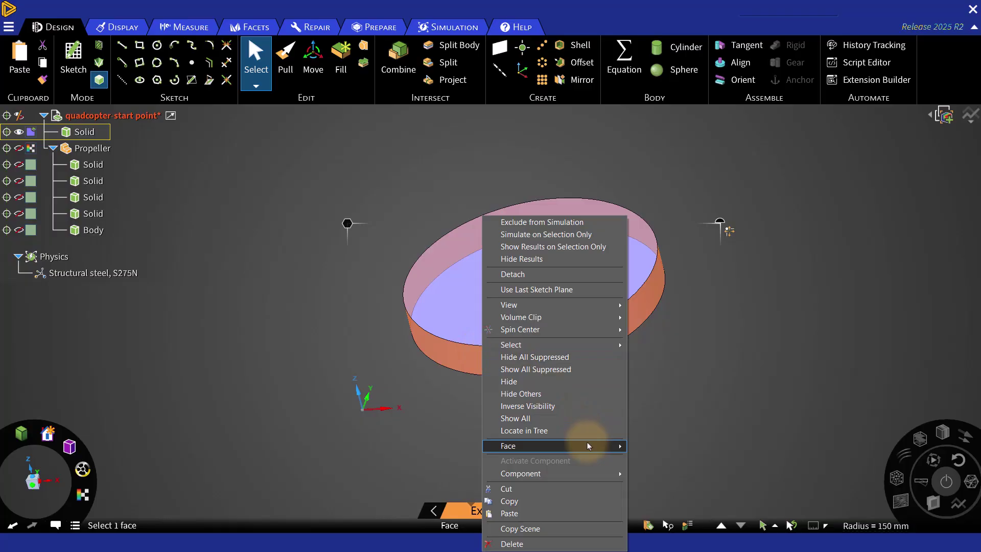
mouse_move(587, 446)
click(652, 444)
Step: Inspect the propeller cavity in a section view through the hub axis, then show the drone bodies again
middle_drag(543, 420, 560, 346)
click(501, 215)
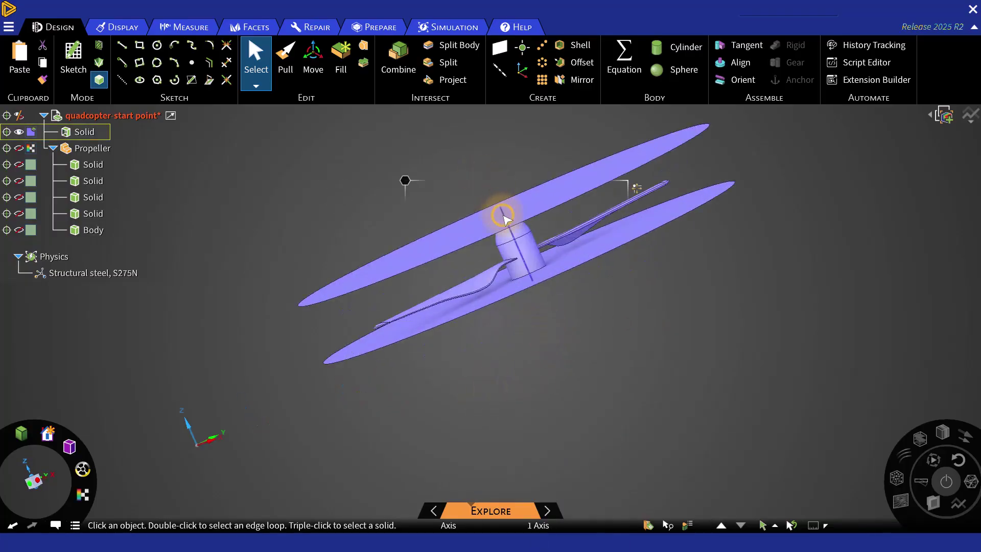
click(94, 50)
mouse_move(318, 230)
middle_down()
mouse_move(416, 311)
mouse_move(449, 368)
mouse_move(429, 387)
middle_up()
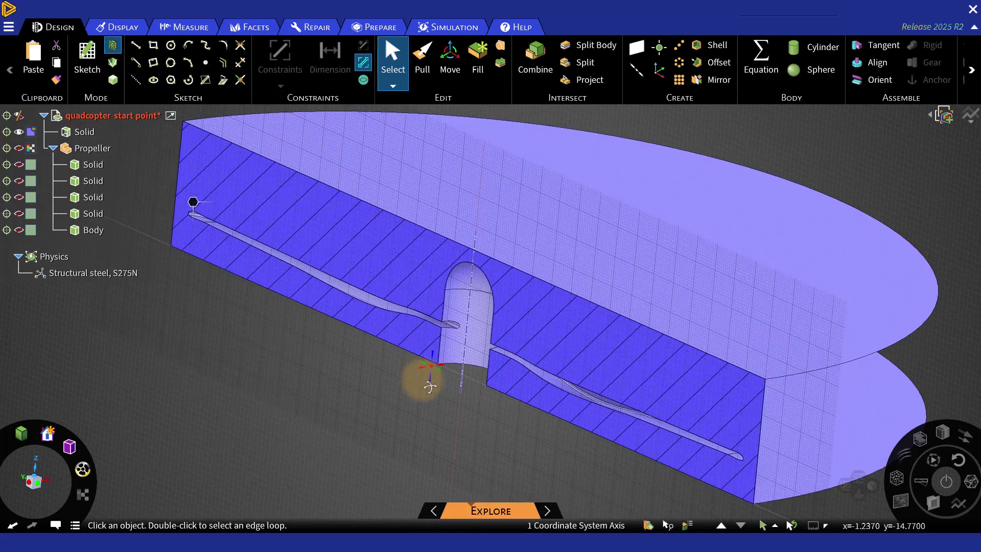
scroll(429, 386, down, 5)
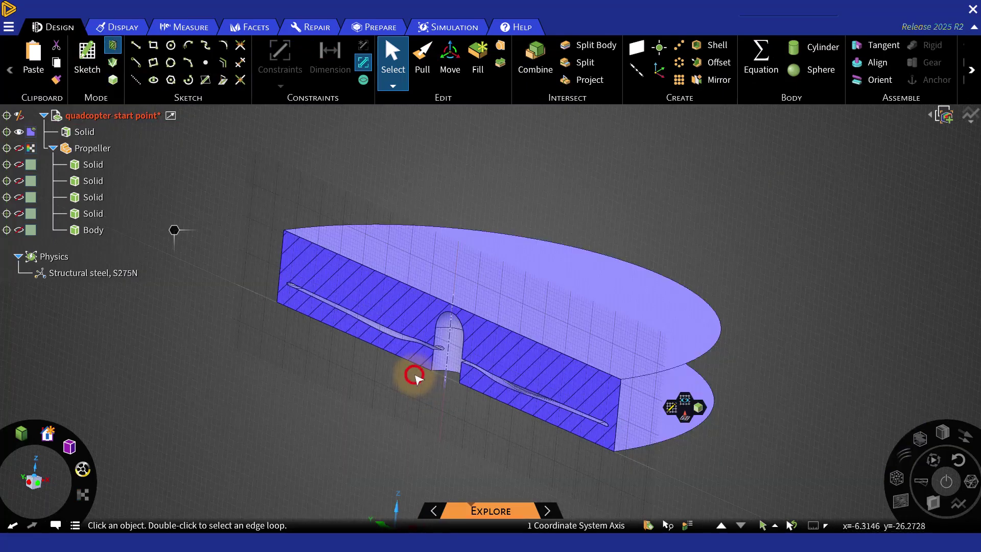
right_click(416, 377)
click(441, 449)
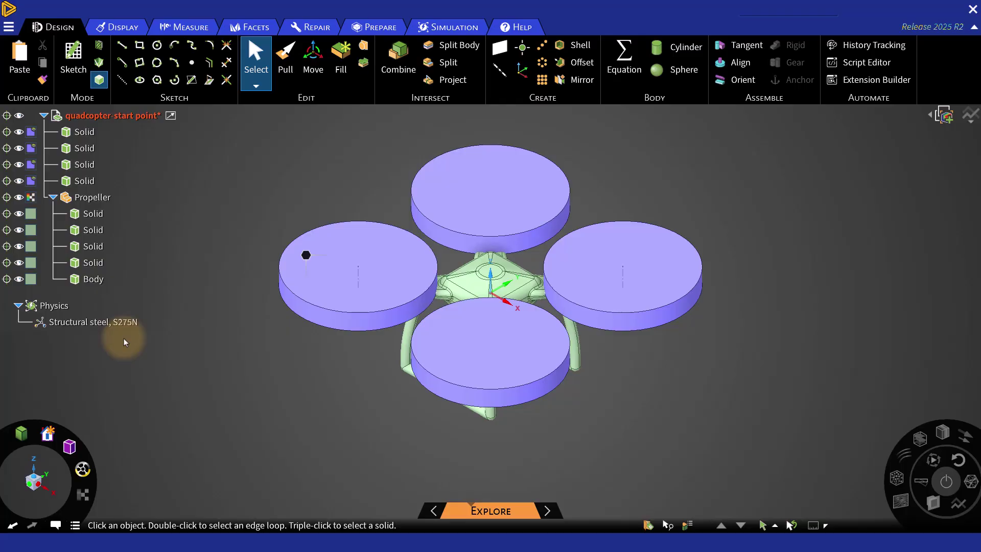
Step: Box-select all drone bodies and rotor disks and add a 2000 mm Sphere enclosure around them
drag(238, 127, 737, 479)
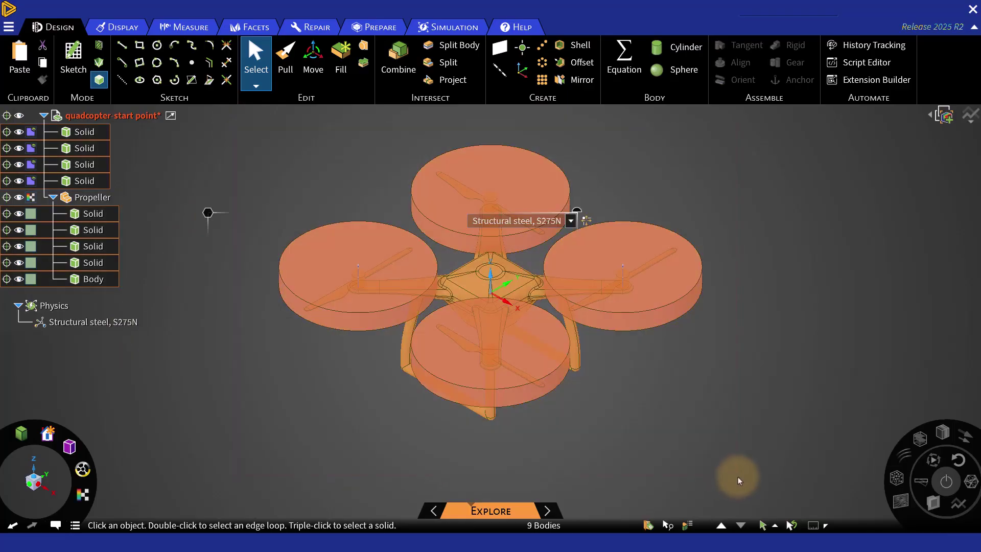
click(383, 27)
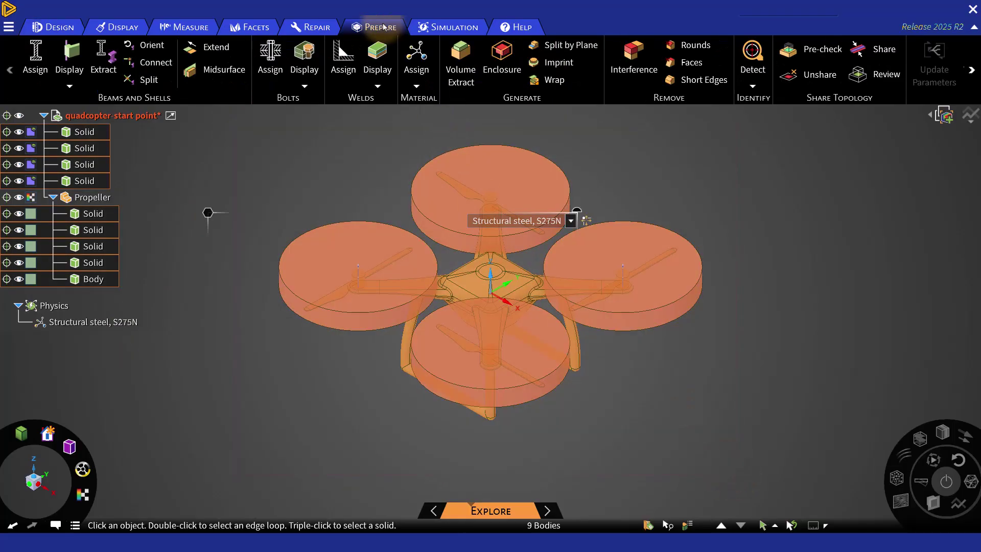
click(488, 70)
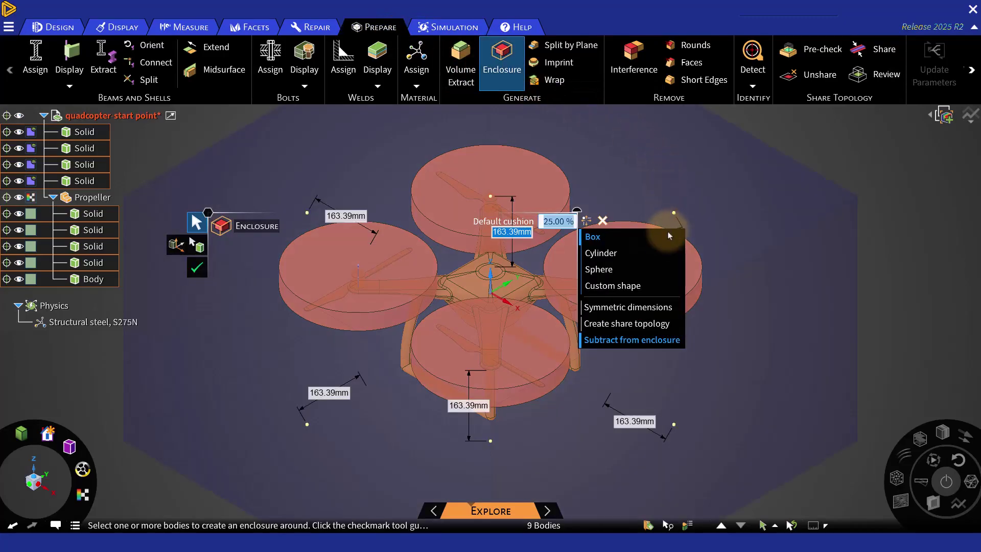
click(610, 269)
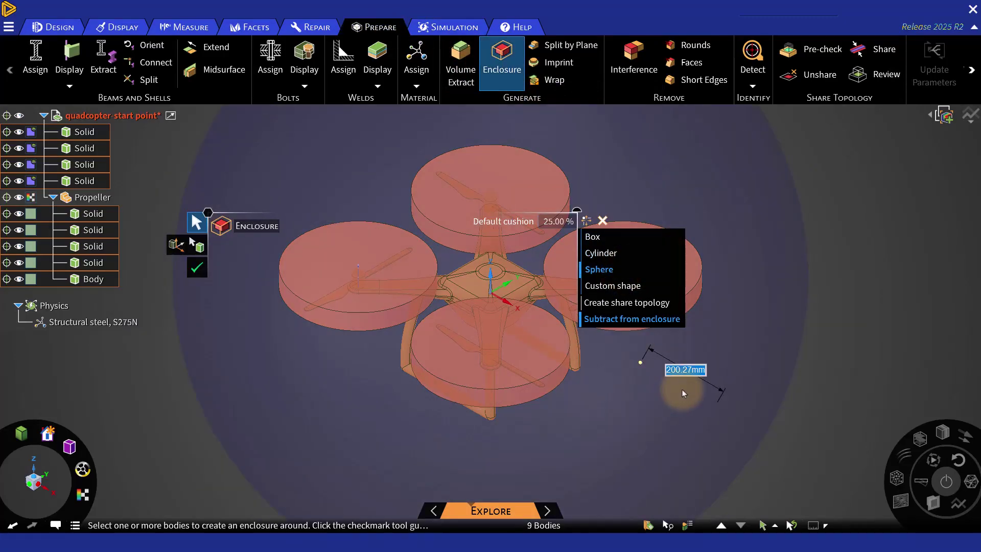
click(686, 372)
text(2000)
key(Return)
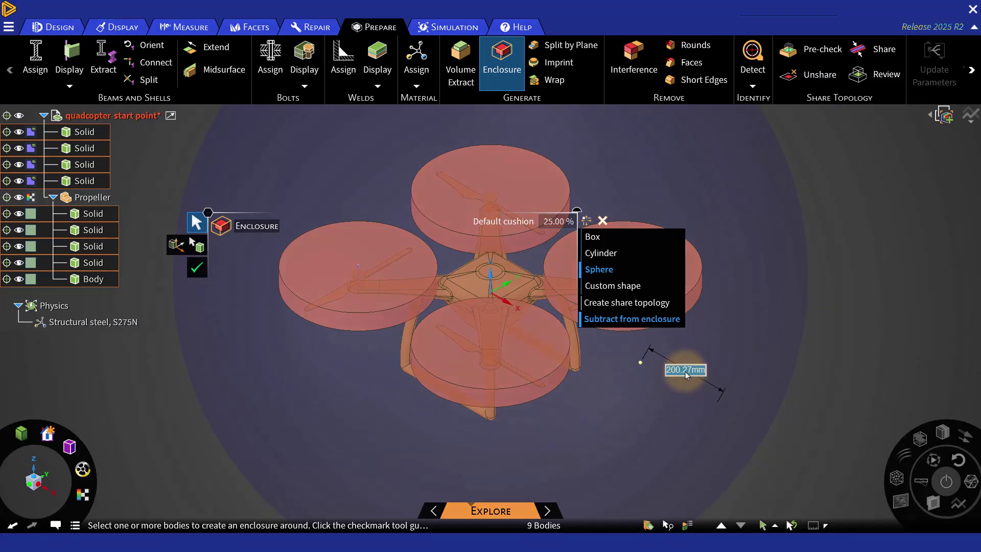
scroll(113, 184, up, 2)
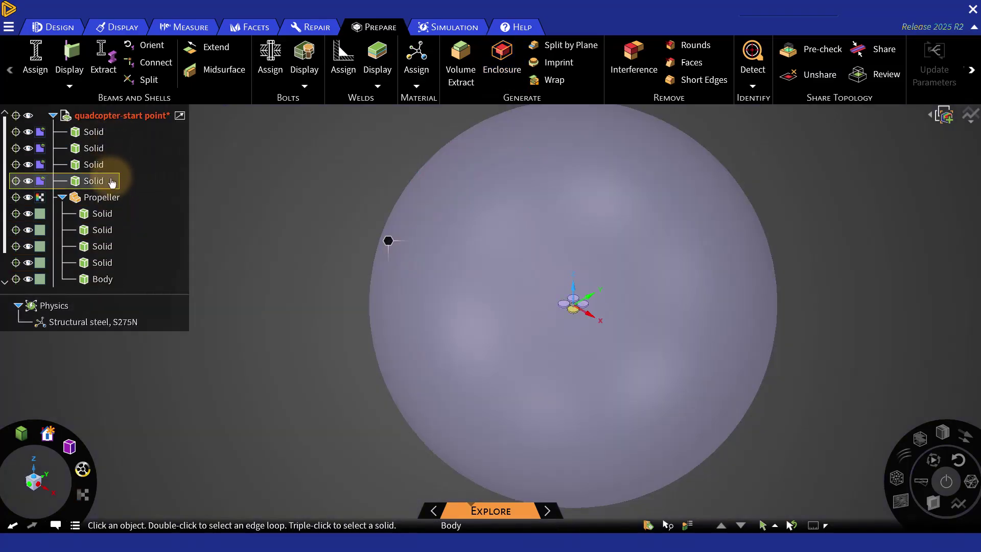
Step: Hide the enclosure sphere
scroll(111, 182, down, 2)
click(75, 279)
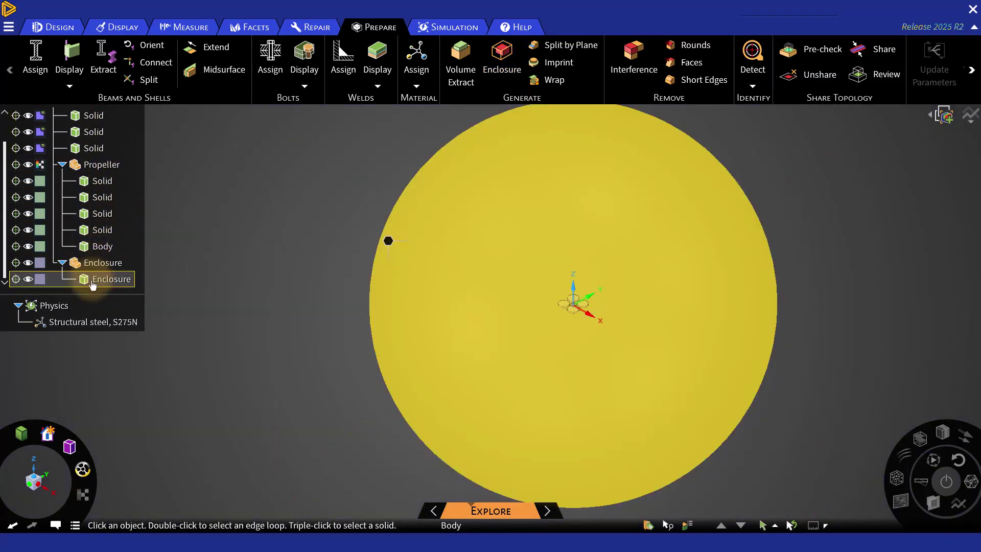
click(28, 263)
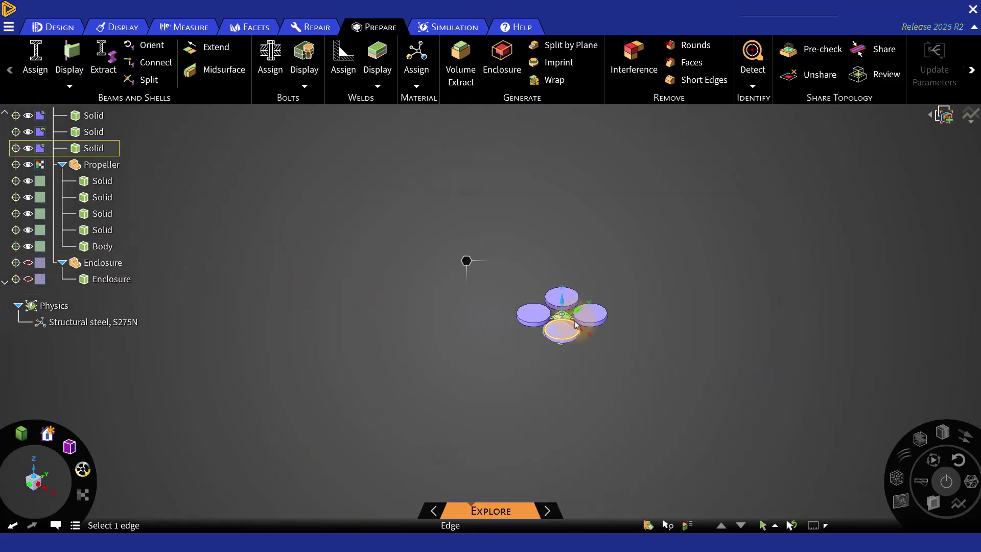
scroll(574, 325, up, 5)
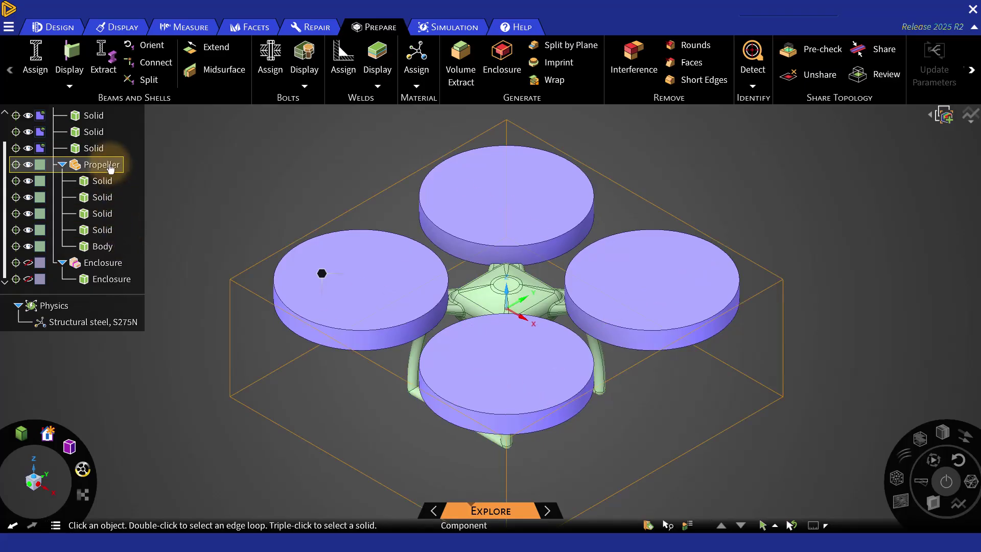
Step: Exclude the Propeller component from simulation and hide it
click(16, 165)
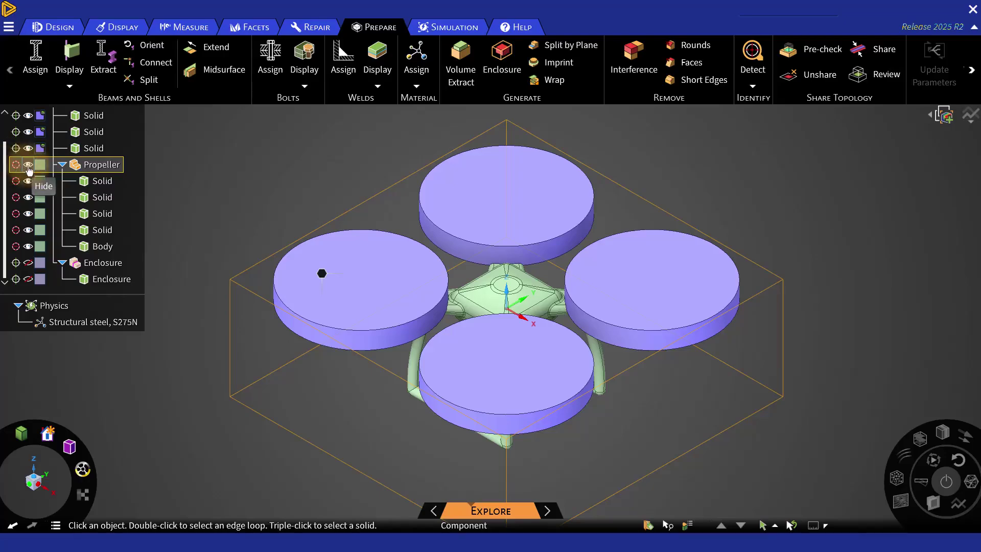
click(29, 166)
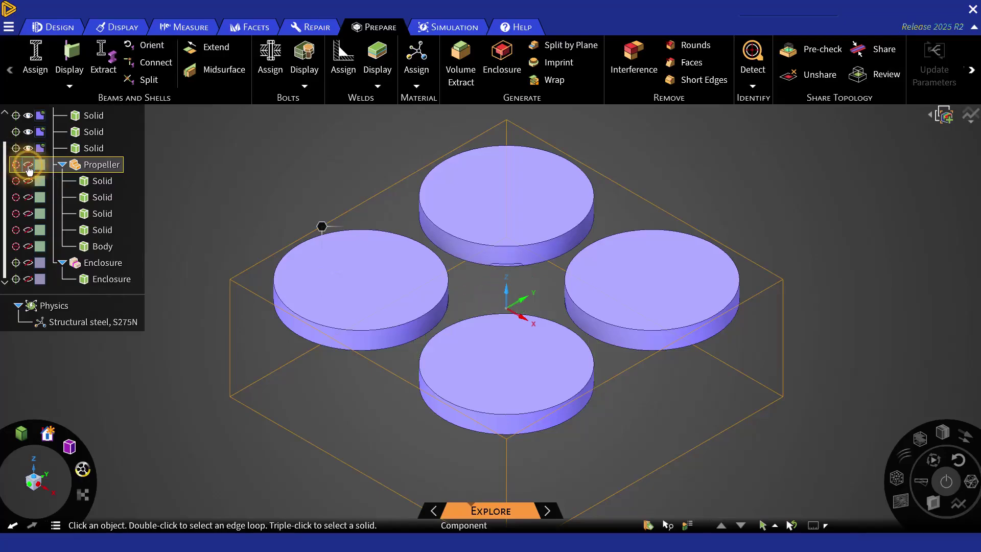
scroll(28, 168, up, 1)
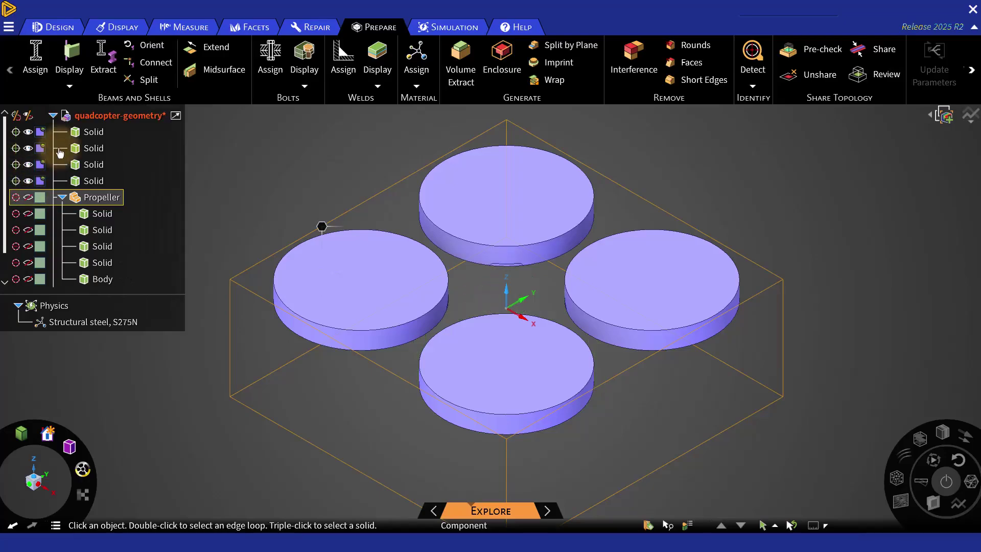
Step: Rename the right-hand rotor disk solid to Rotor1
click(90, 137)
right_click(91, 141)
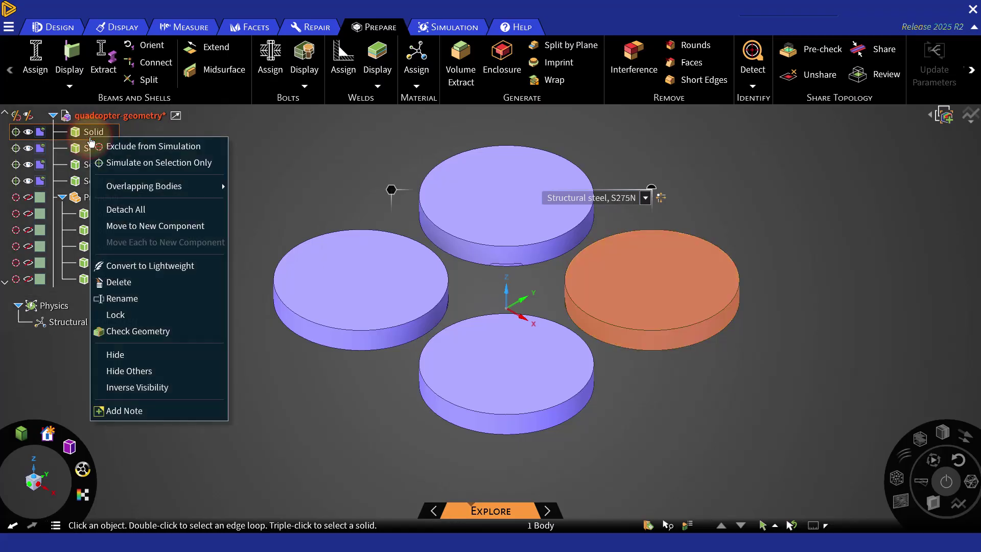
click(151, 296)
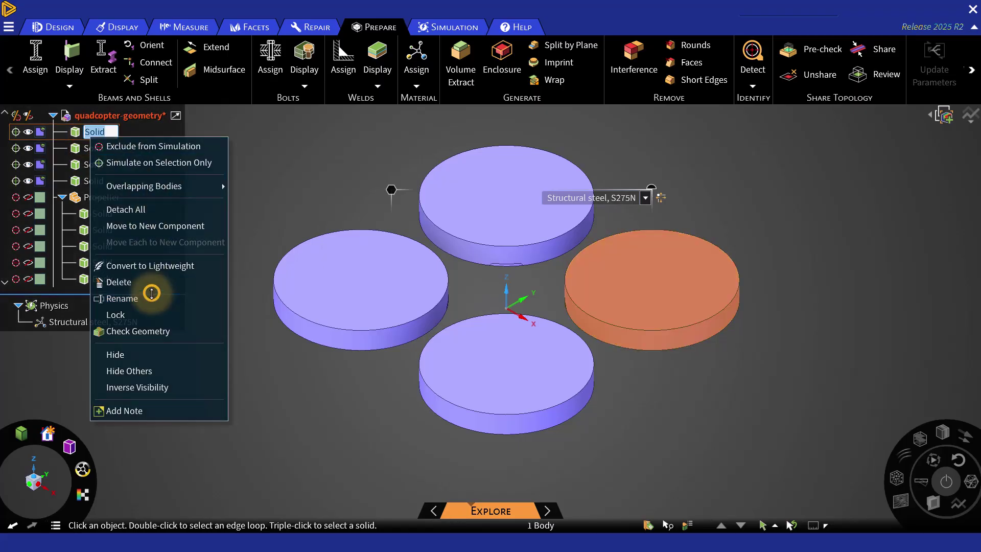
key(Caps_Lock)
text(Ro)
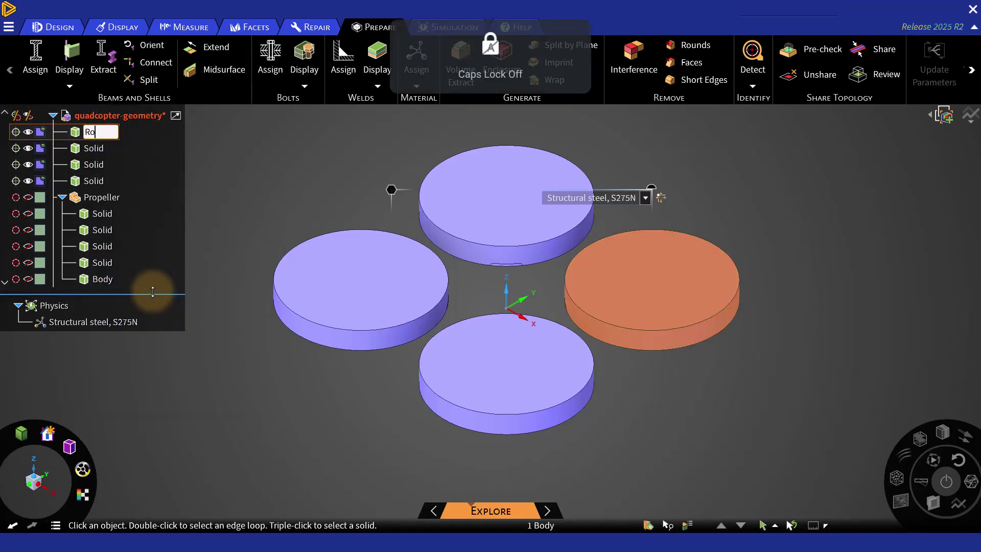
text(tor1)
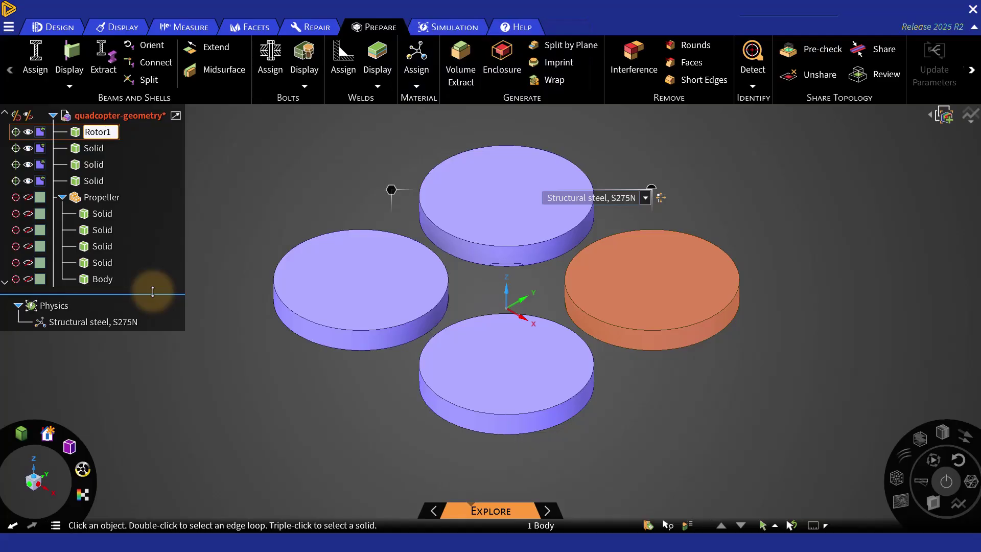
key(Return)
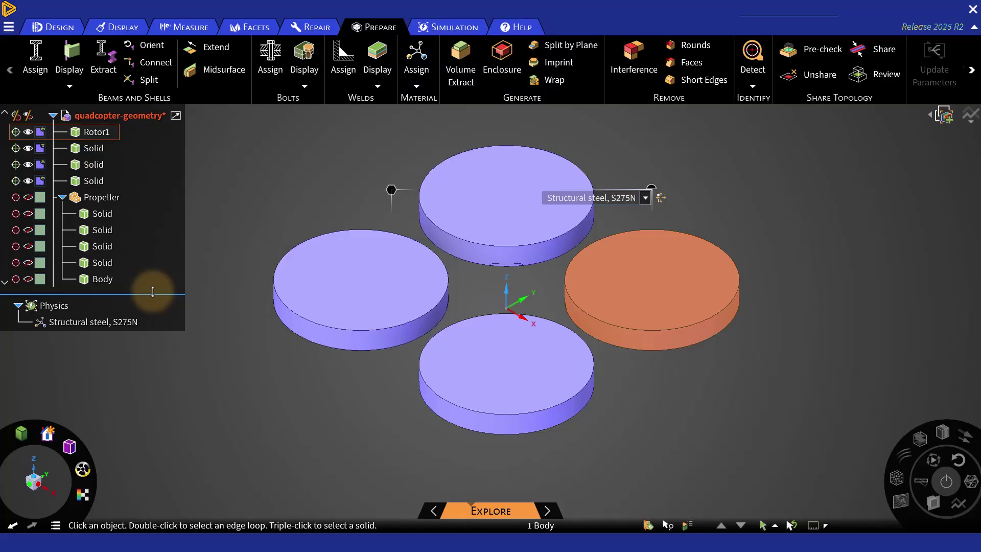
Step: Start renaming the second rotor solid, then reopen the options for Rotor1
click(94, 148)
right_click(105, 149)
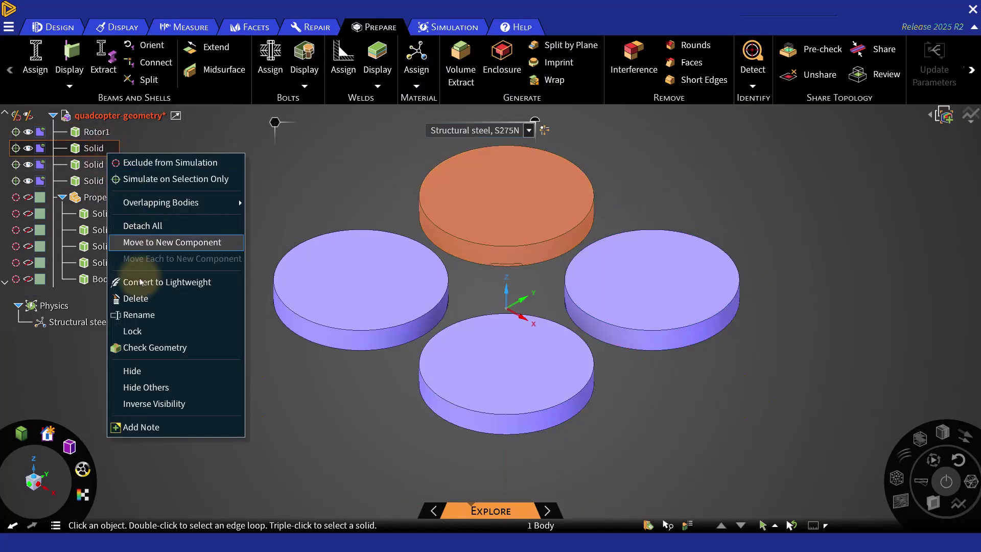
click(139, 314)
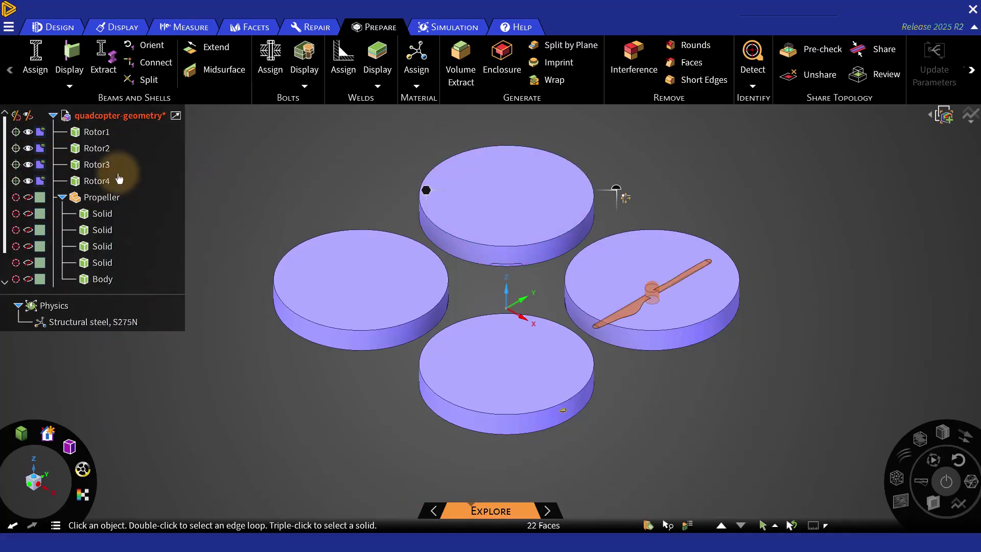
right_click(95, 136)
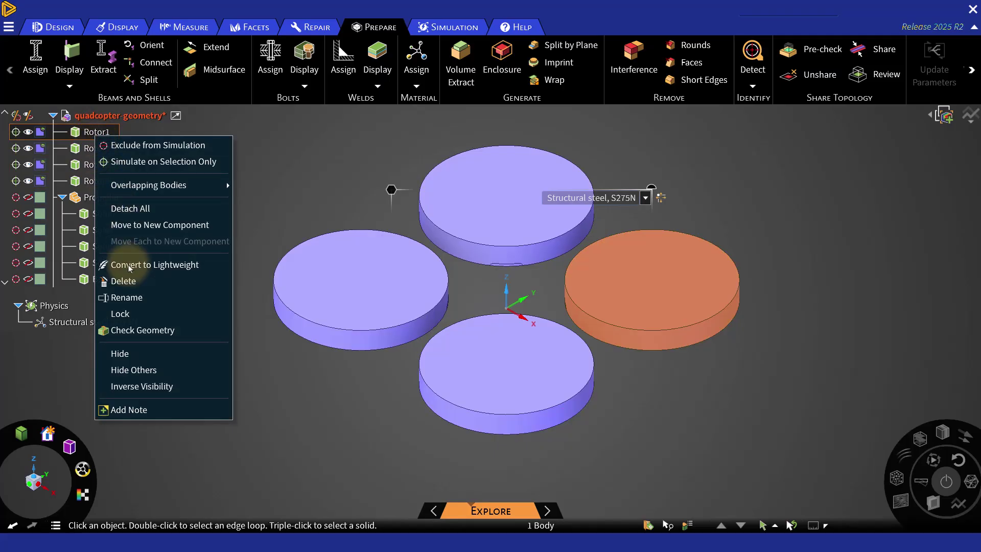
Step: Isolate Rotor1, make it transparent, and box-select the propeller faces inside it
click(155, 371)
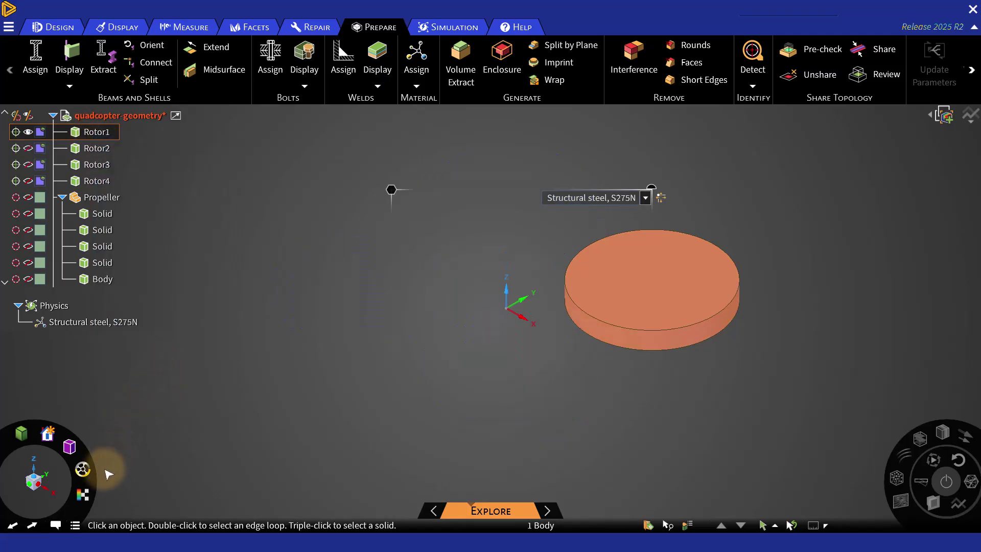
click(91, 491)
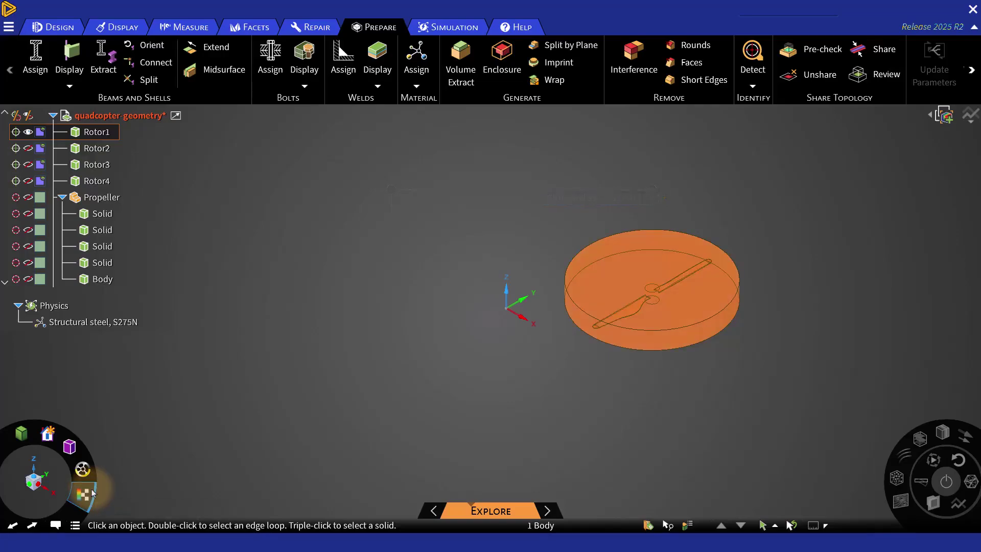
click(685, 324)
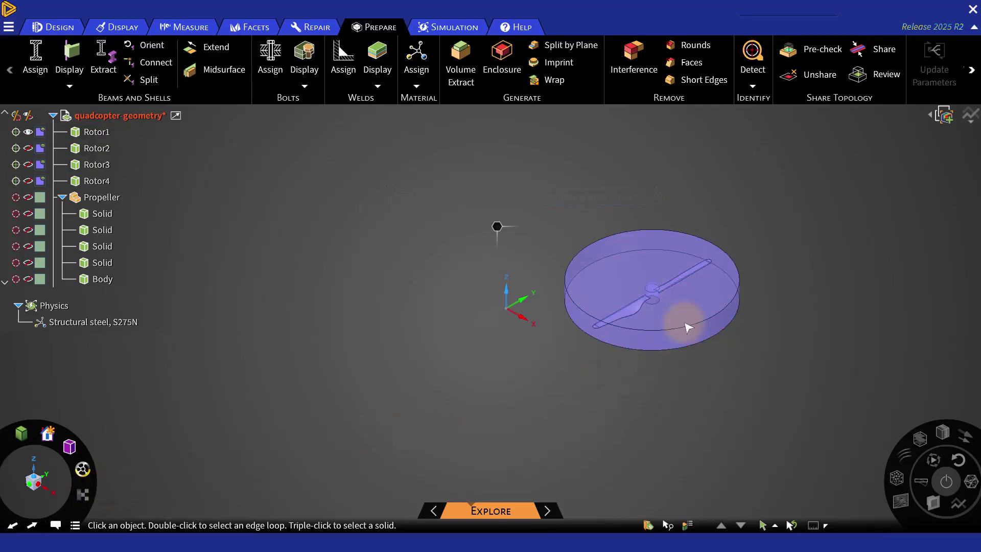
scroll(691, 322, up, 4)
mouse_move(462, 131)
mouse_down()
mouse_move(711, 387)
mouse_move(753, 381)
mouse_up()
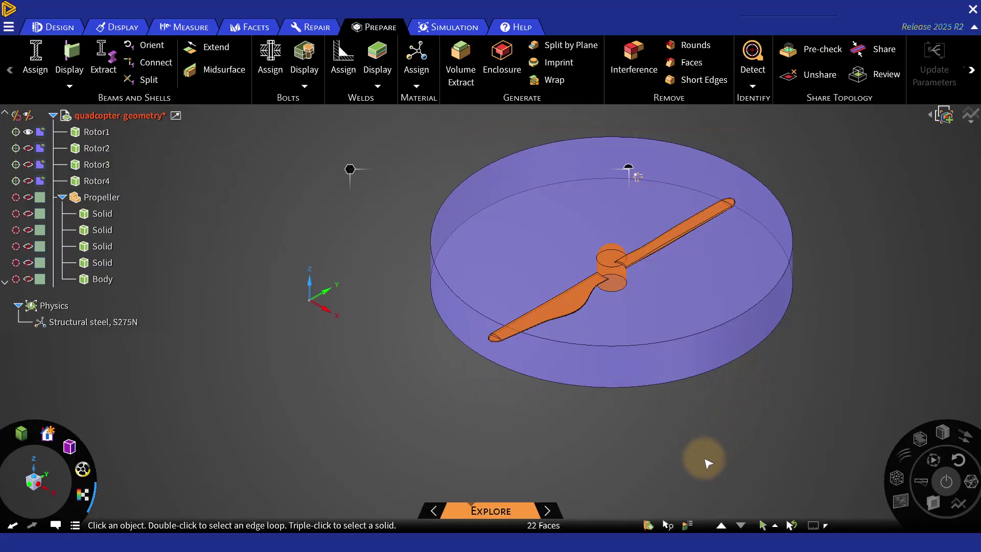
Step: Create a named selection from those faces called Rotor1-walls
click(649, 525)
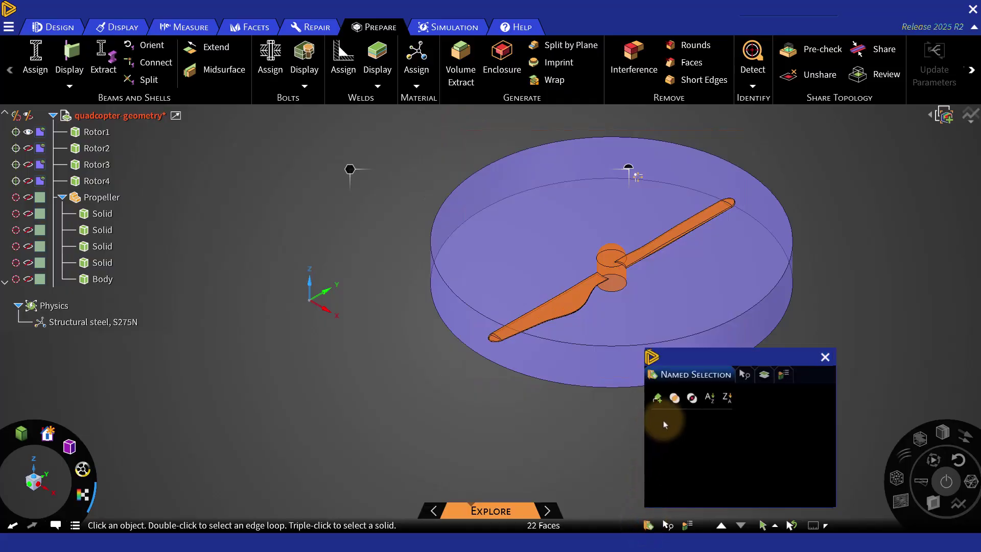
click(657, 398)
text(R)
key(Caps_Lock)
text(otor1)
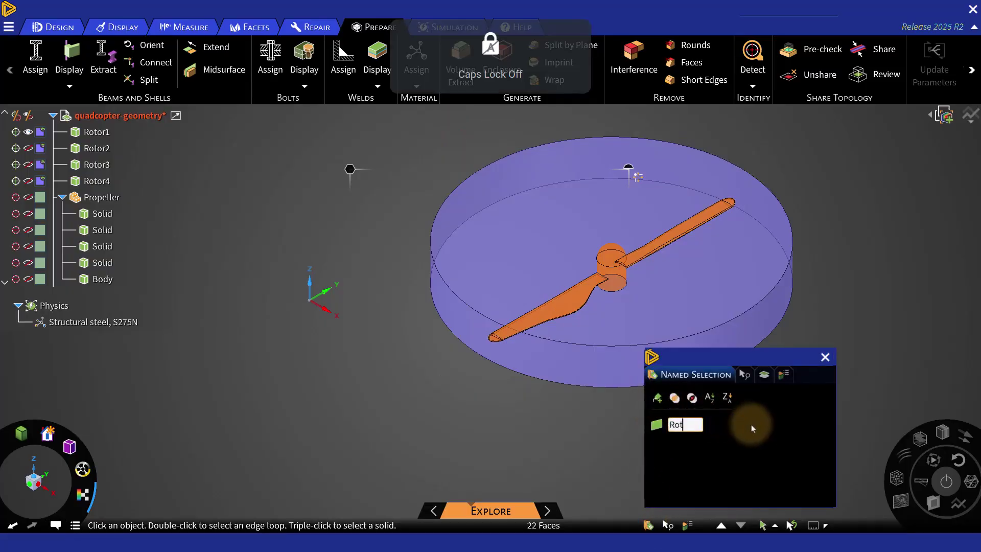
text(-walls)
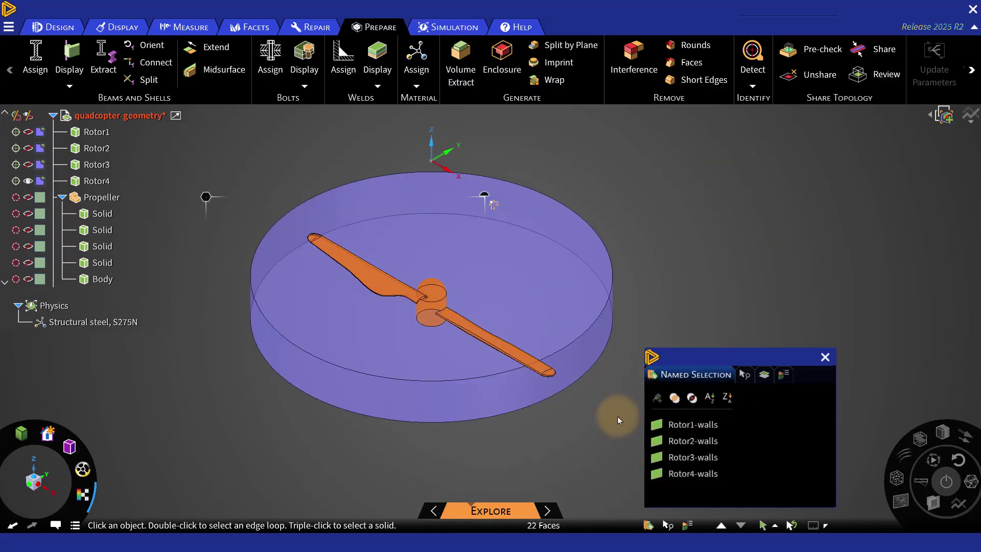
Step: Show all hidden bodies again and turn the model to a preset standard view
right_click(255, 419)
click(308, 395)
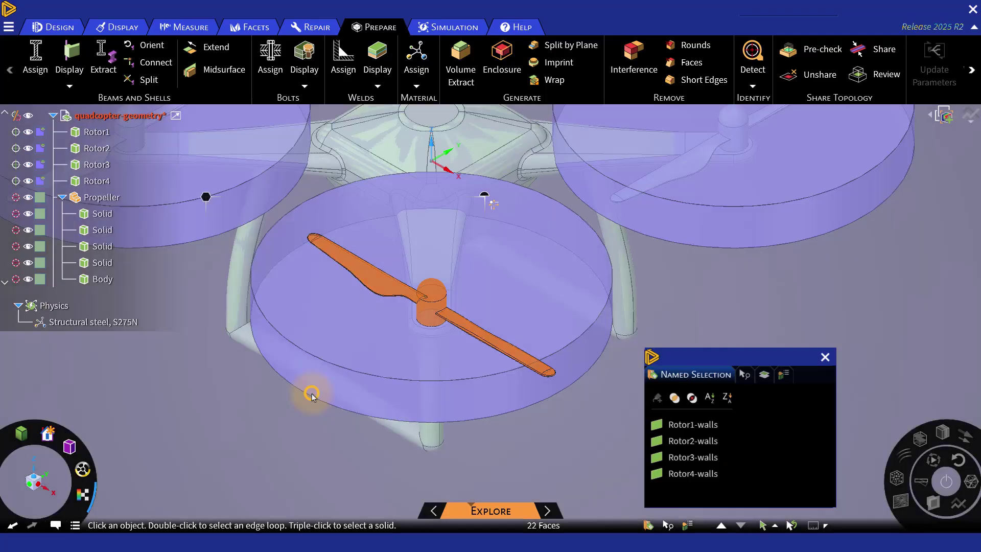
click(70, 446)
click(96, 385)
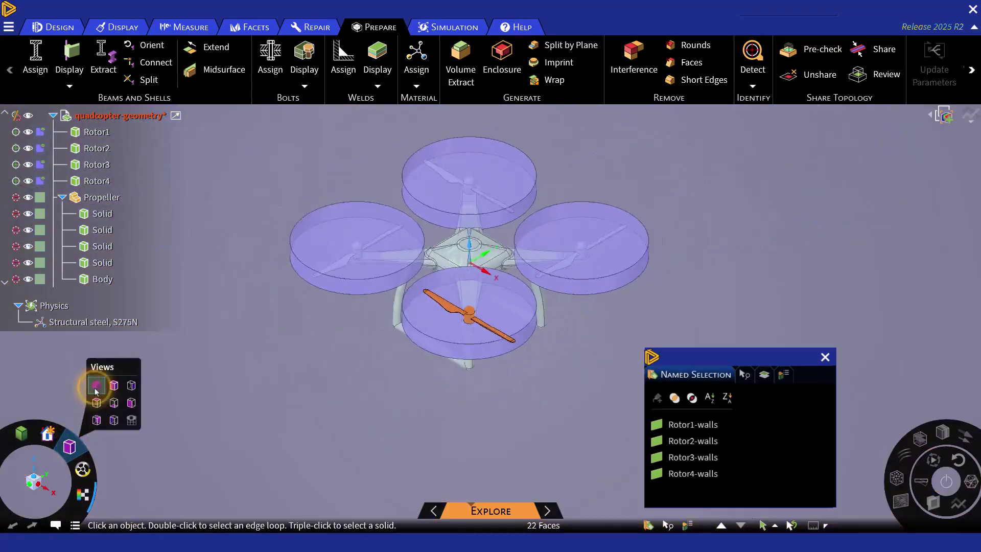
Step: Select the enclosure sphere's outer face and create a named selection typed 'out'
click(418, 377)
click(417, 376)
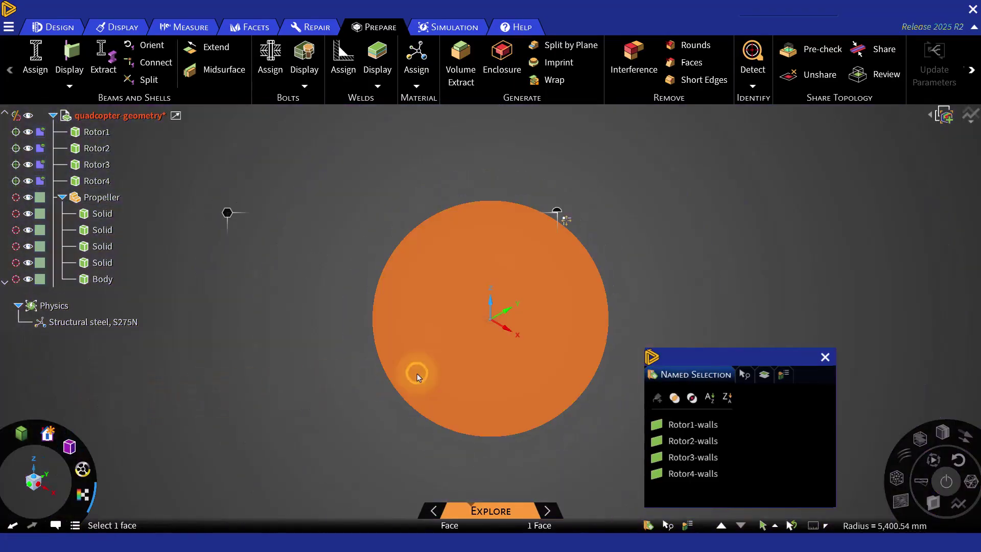
click(657, 398)
text(outlet)
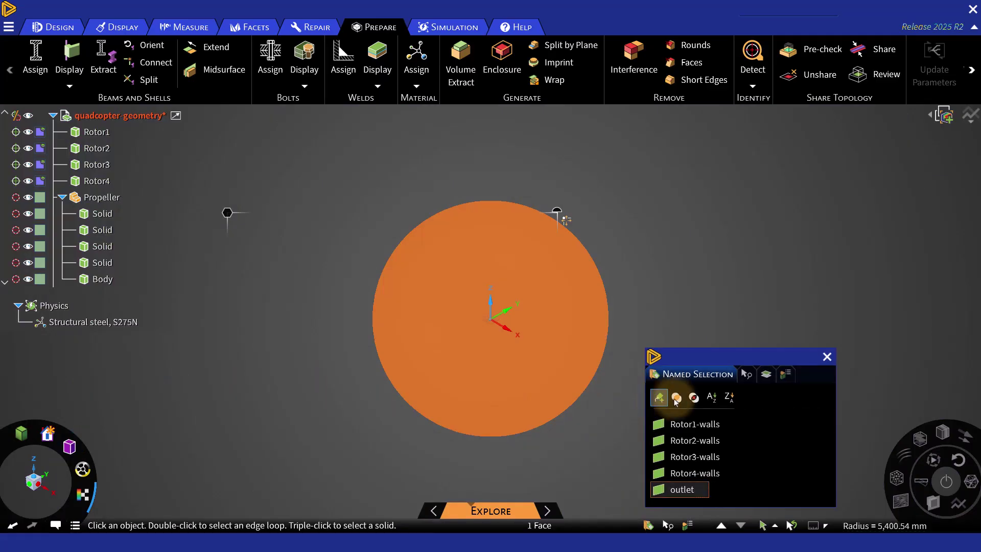
click(827, 356)
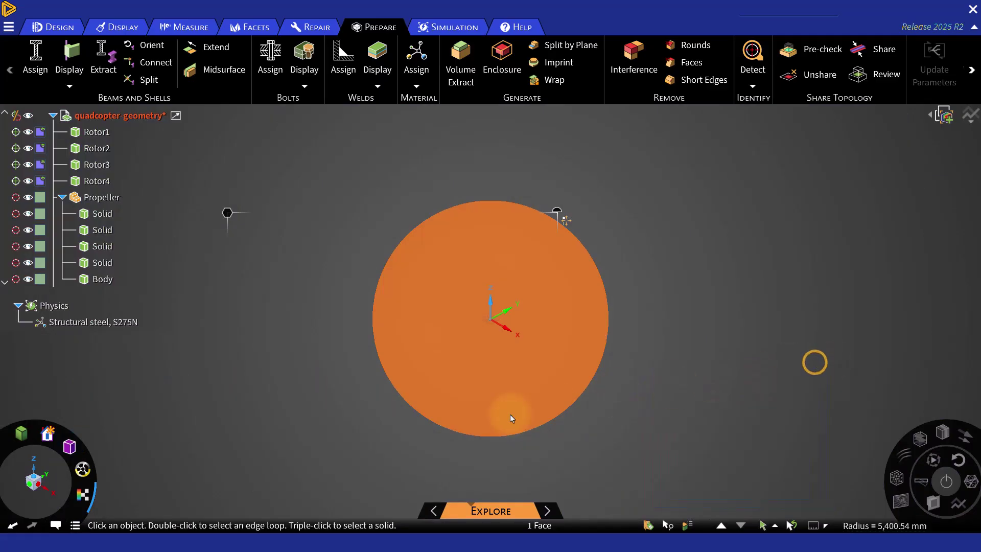
Step: Hide and collapse the Propeller group, then share rotor-disk and enclosure topology, leaving zero unshared face pairs
click(29, 198)
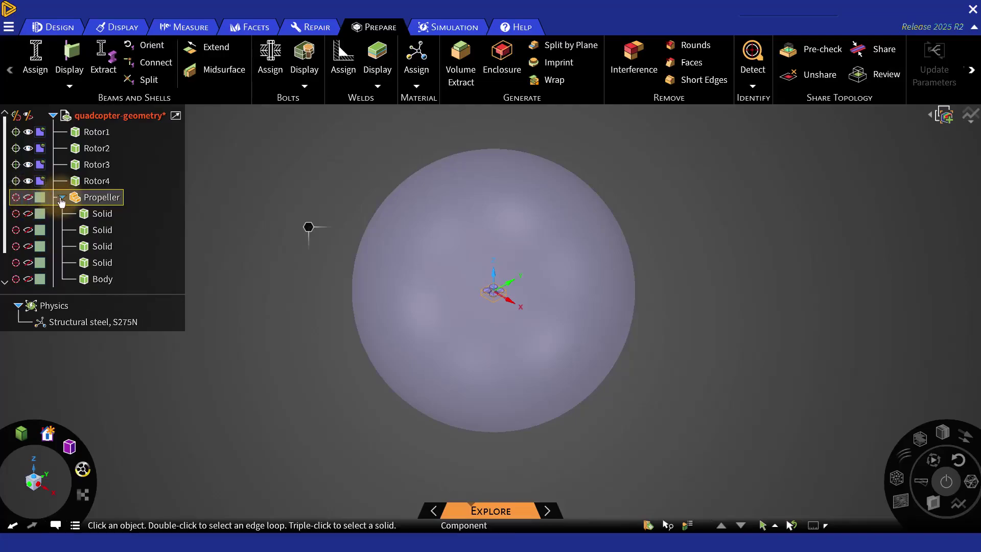
click(62, 197)
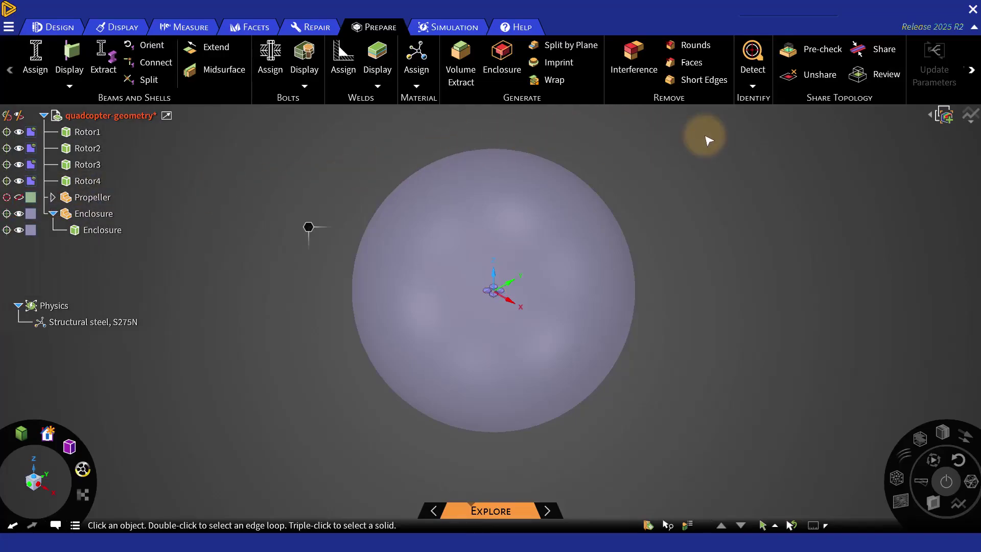
click(862, 57)
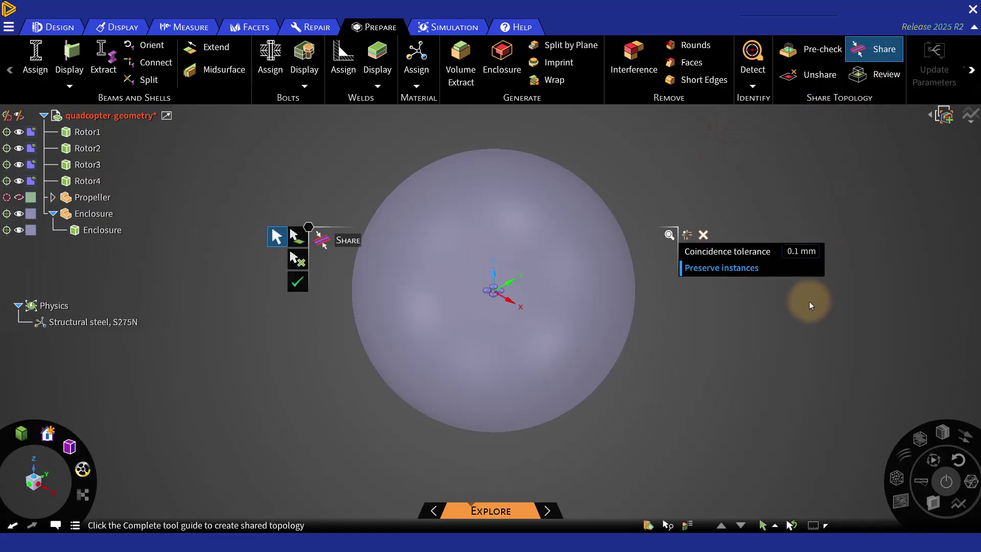
click(298, 281)
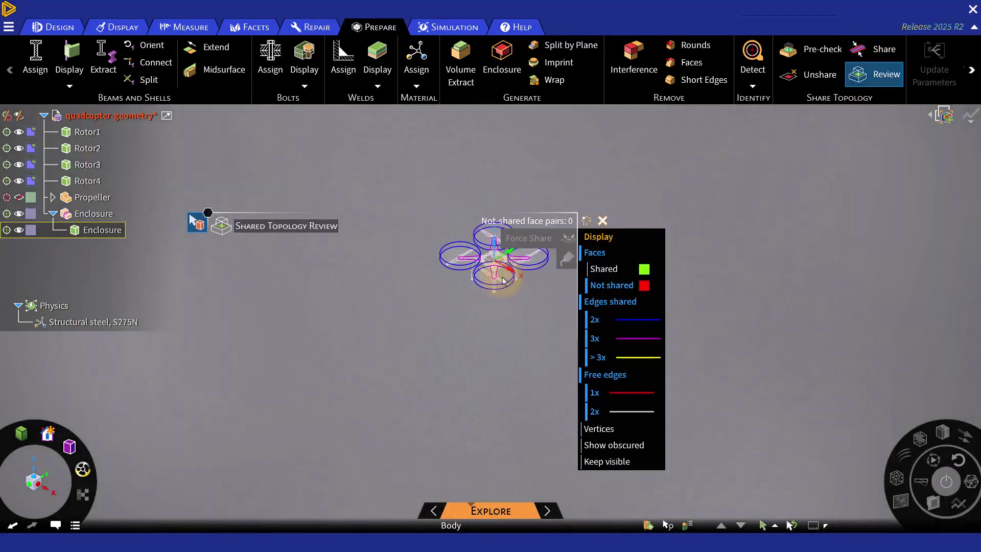
key(Escape)
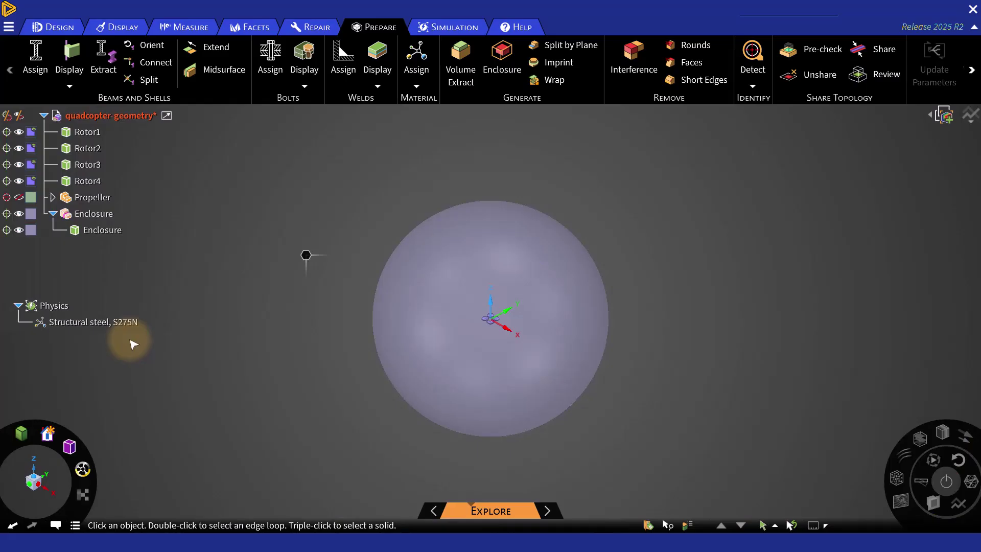
Step: Bring up Save As with the file name quadcopter-geometry in Discovery Files (*.dsco) format
click(9, 28)
click(35, 100)
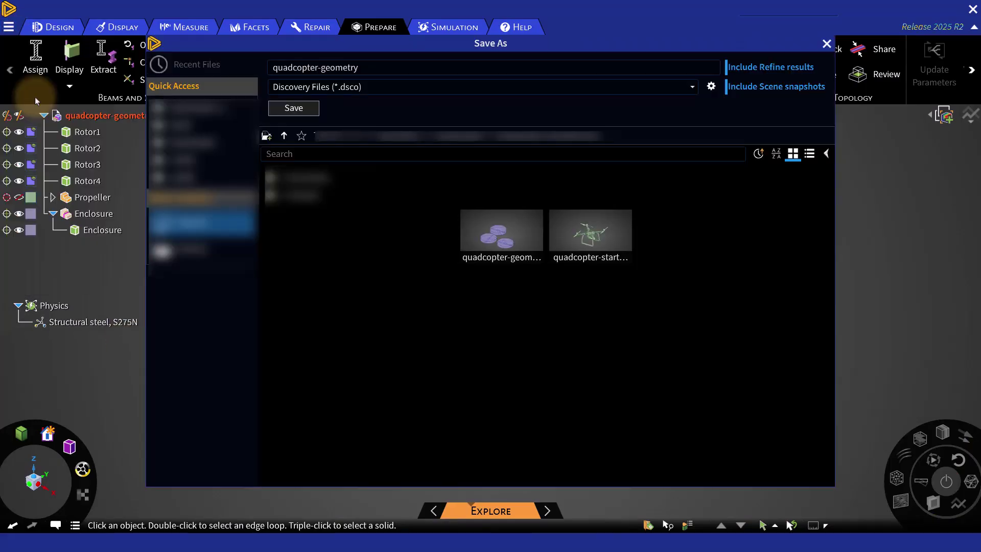